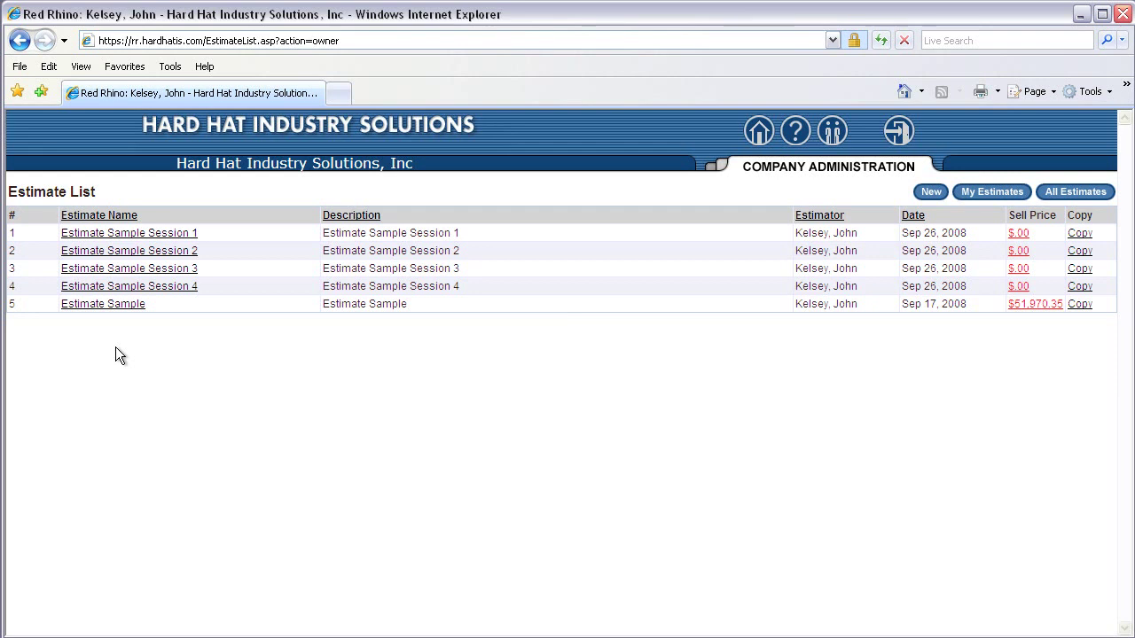
Step: Open Estimate Sample Session 2 and start editing the takeoff of its Blueprint E 1 section
left_click(129, 254)
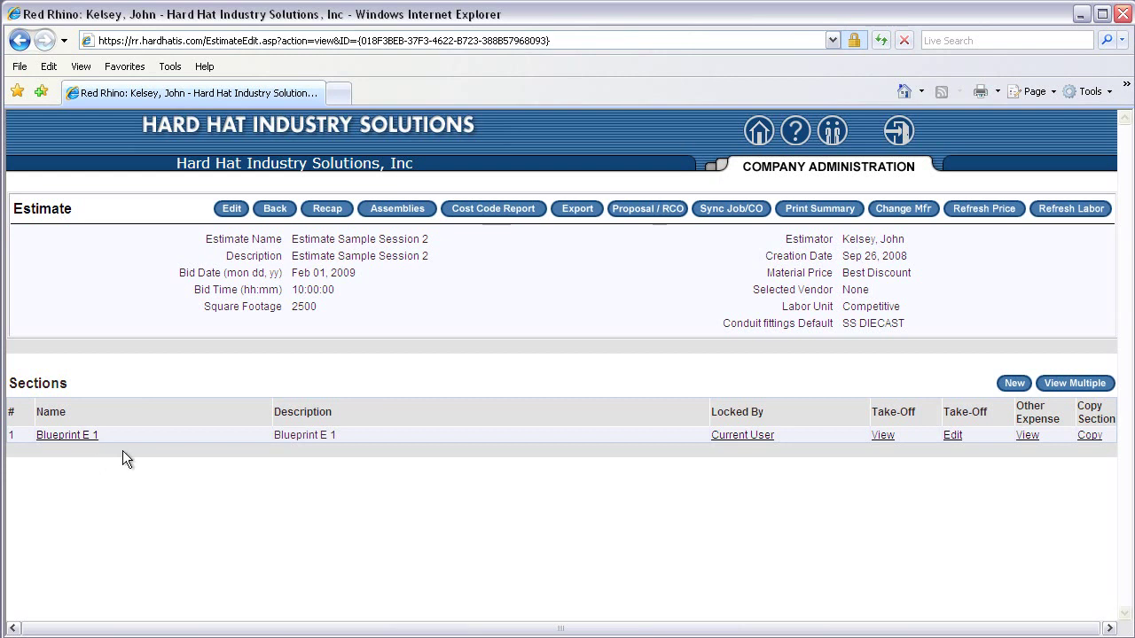
left_click(952, 435)
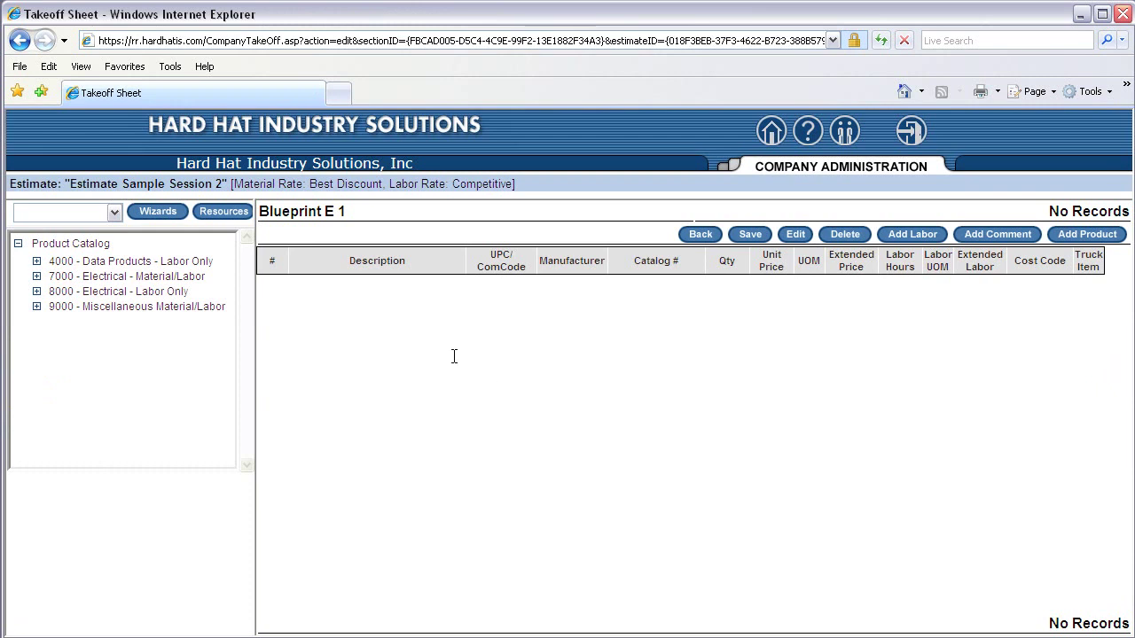
Step: Look over the available wizards and the assembly catalog, and return to the product catalog
left_click(157, 213)
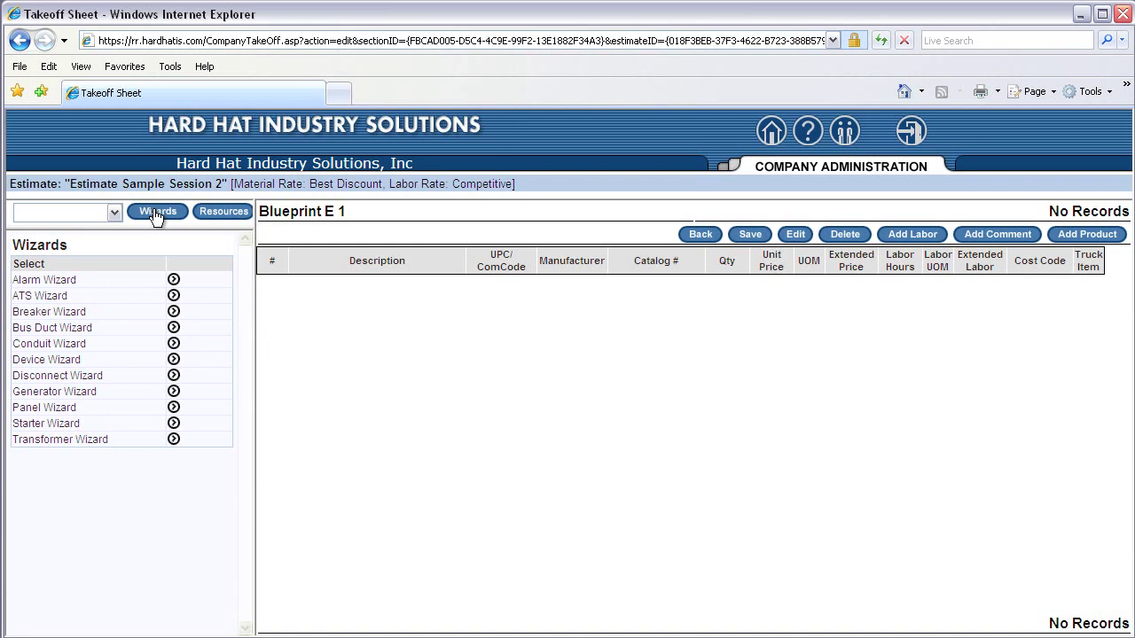
left_click(114, 212)
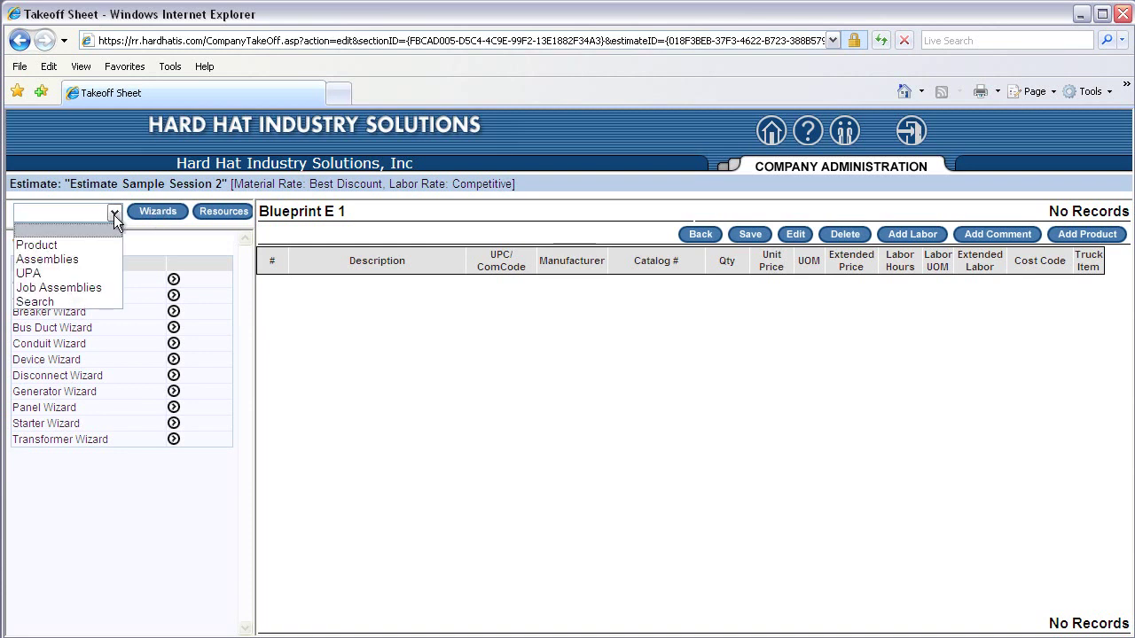
left_click(97, 260)
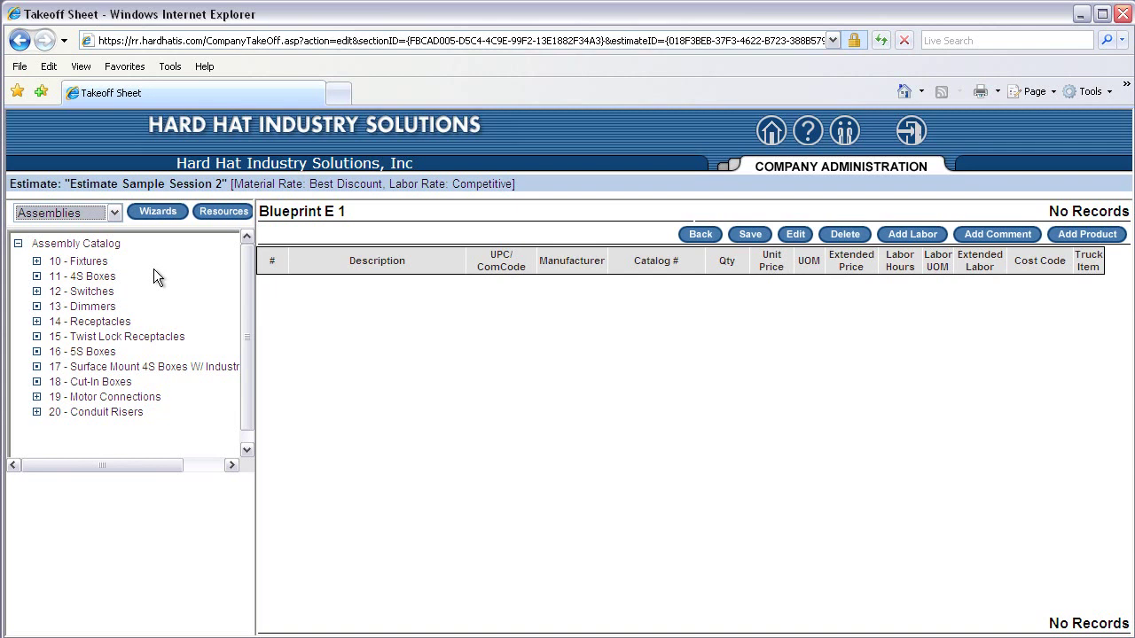
left_click(114, 212)
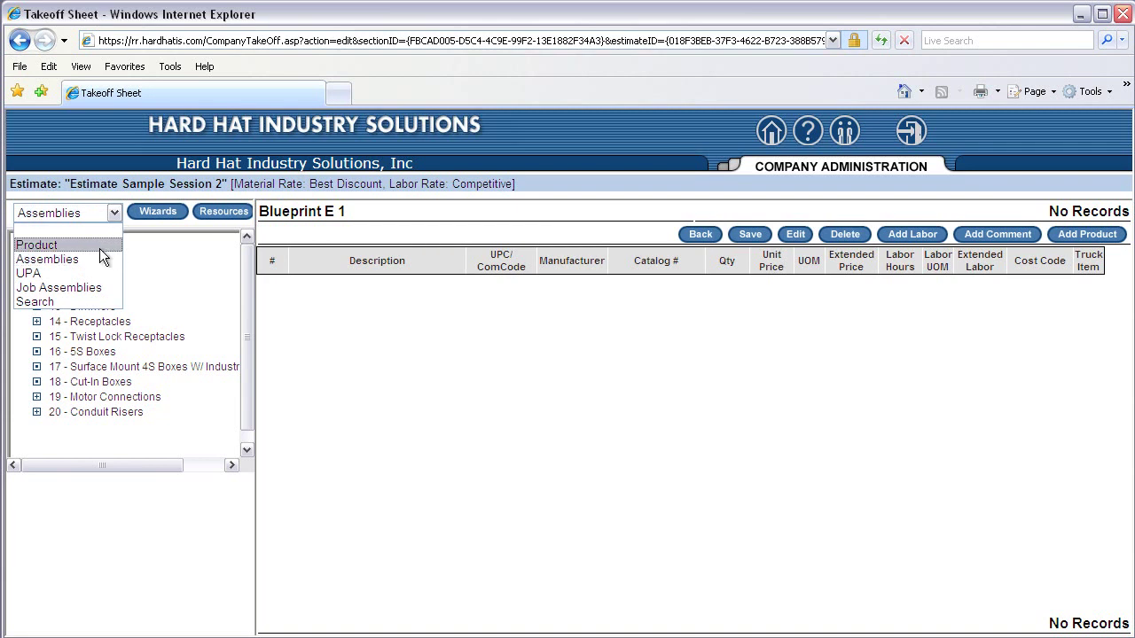
left_click(100, 247)
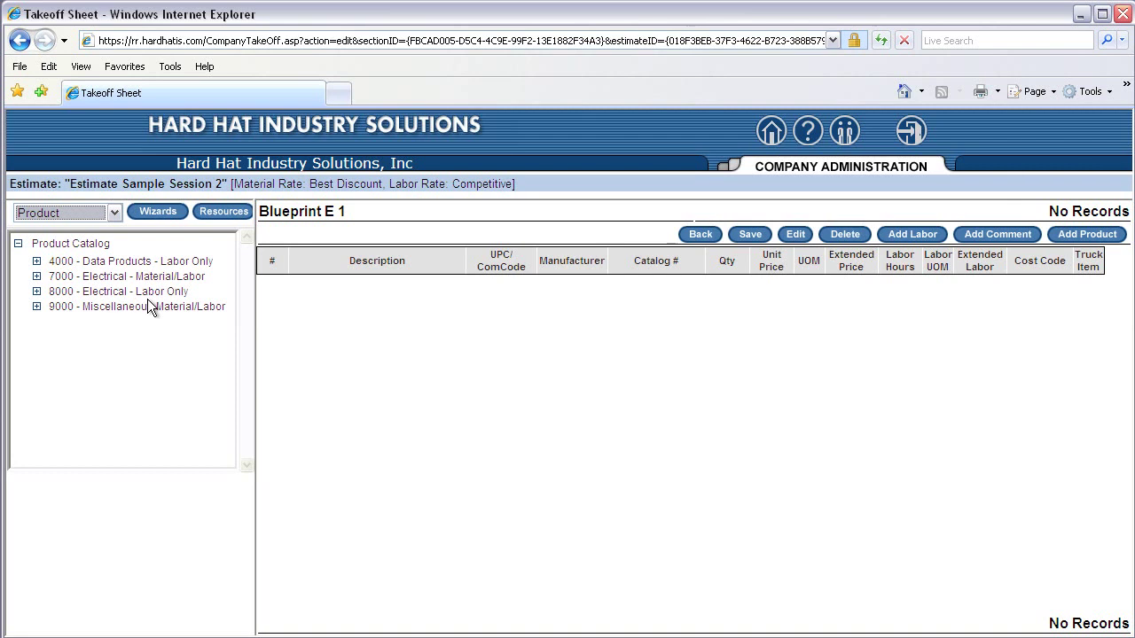
Step: Show the products of category 422 - Coredrill, Fireseals, Etc. under 7000 - Electrical - Material/Labor
left_click(36, 276)
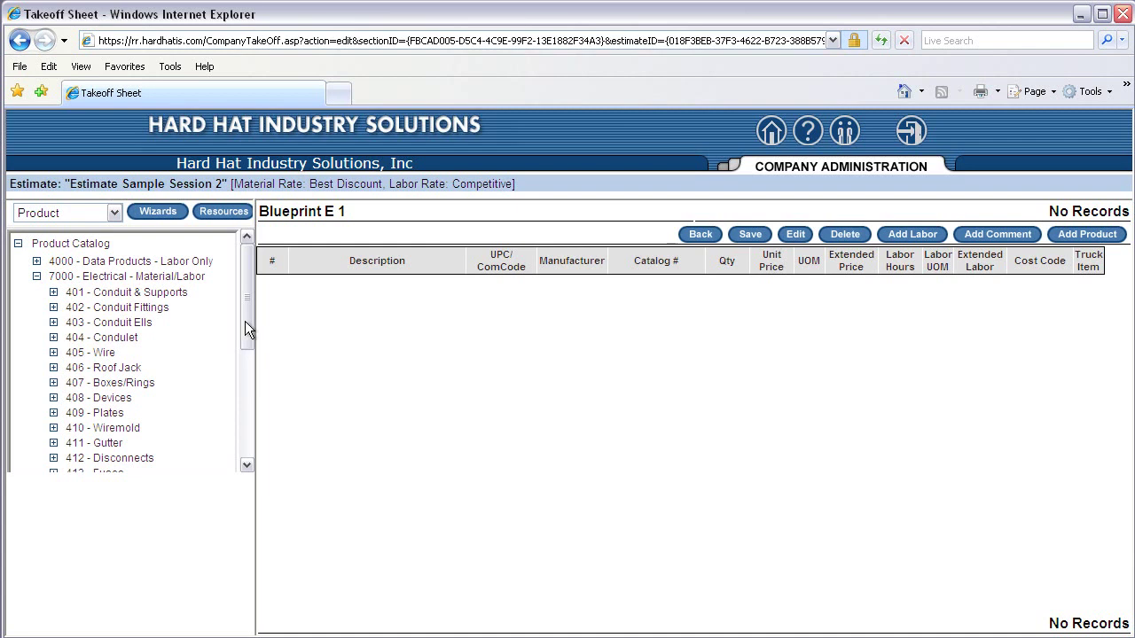
left_click_drag(245, 321, 247, 444)
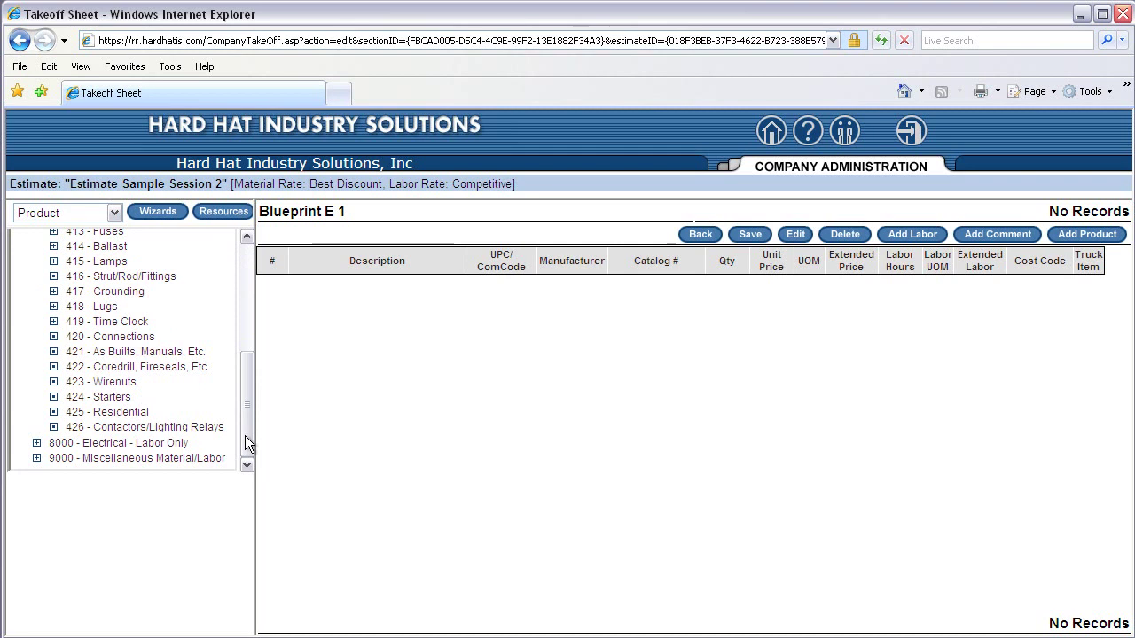
left_click(185, 371)
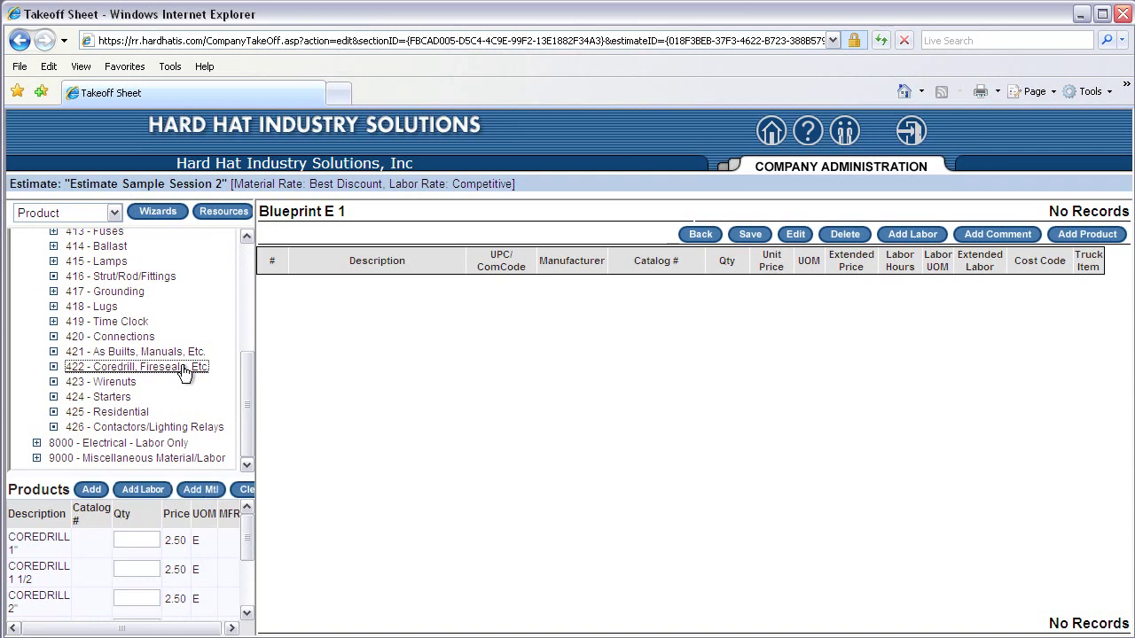
Step: Add 18 COREDRILL 1", 12 COREDRILL 3", 18 FIRESEAL 1"-2" and 12 FIRESEAL 3"-5" to the takeoff and save it
left_click(137, 533)
type("18")
left_click_drag(244, 546, 245, 575)
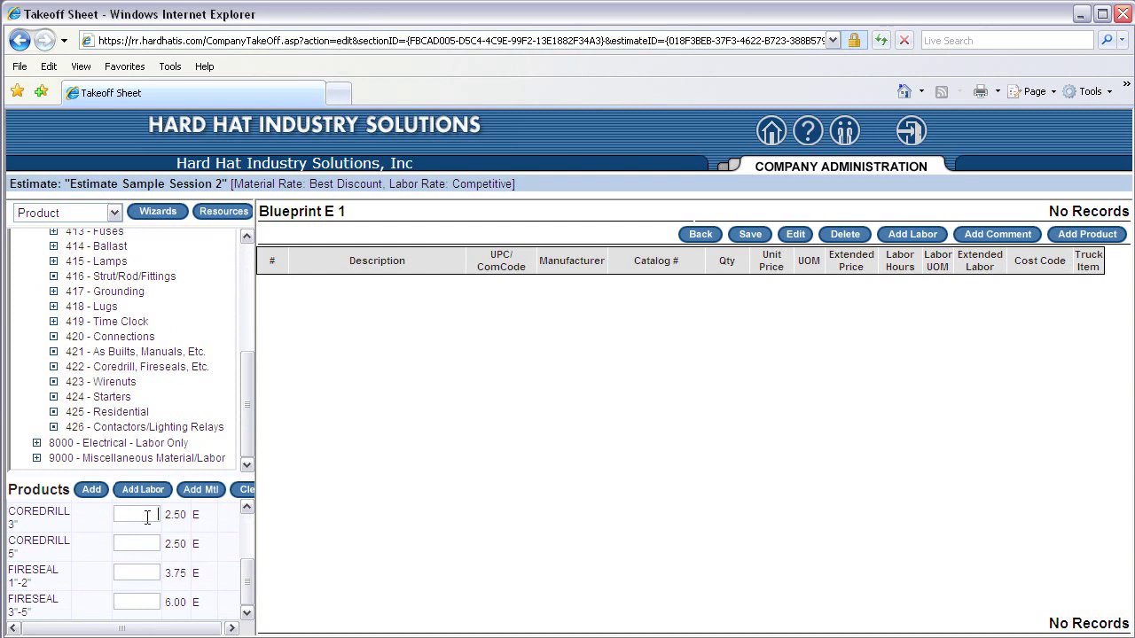
type("2")
left_click(146, 570)
type("18")
type("12")
left_click(92, 494)
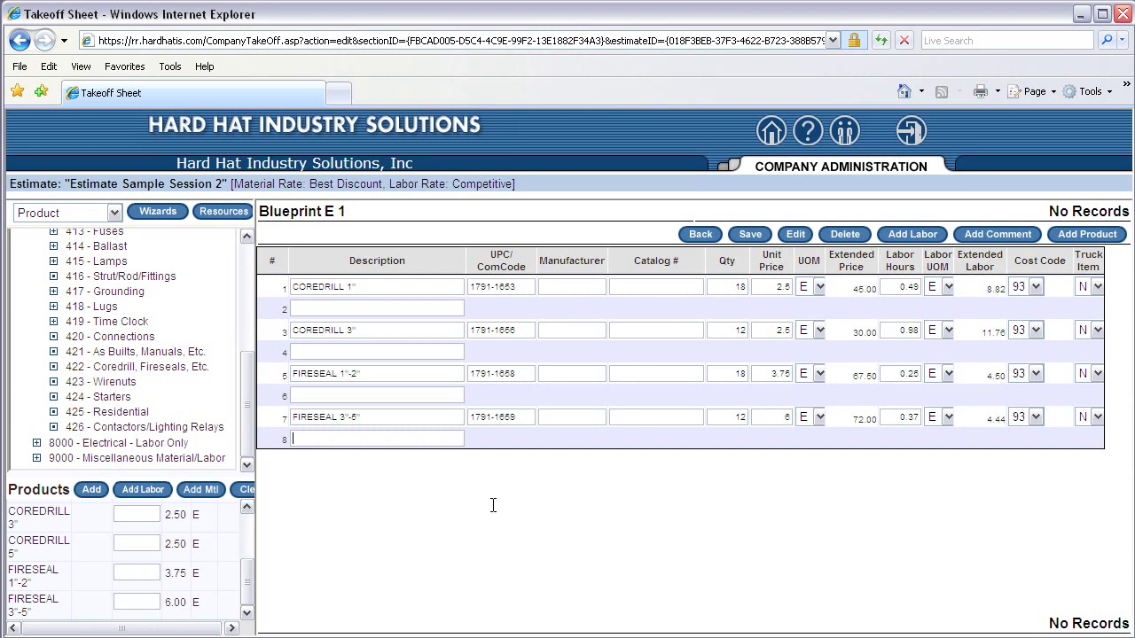
left_click(749, 238)
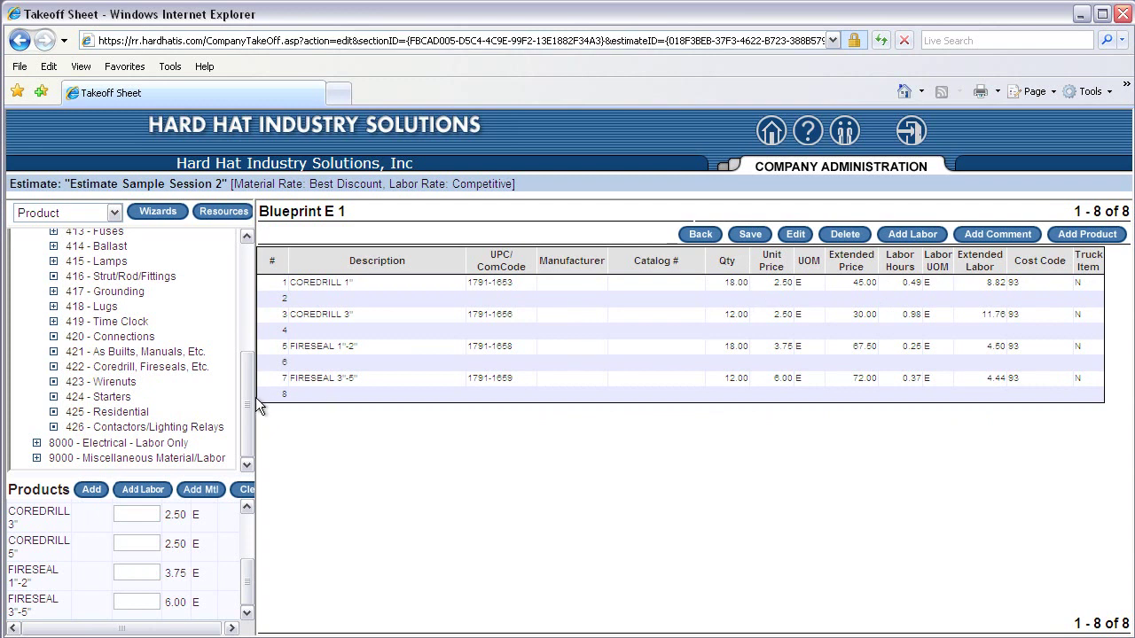
Step: Show the 11006 - Gear/Gear Supports products under 8000 - Electrical - Labor Only and widen the catalog area
left_click_drag(251, 404, 262, 278)
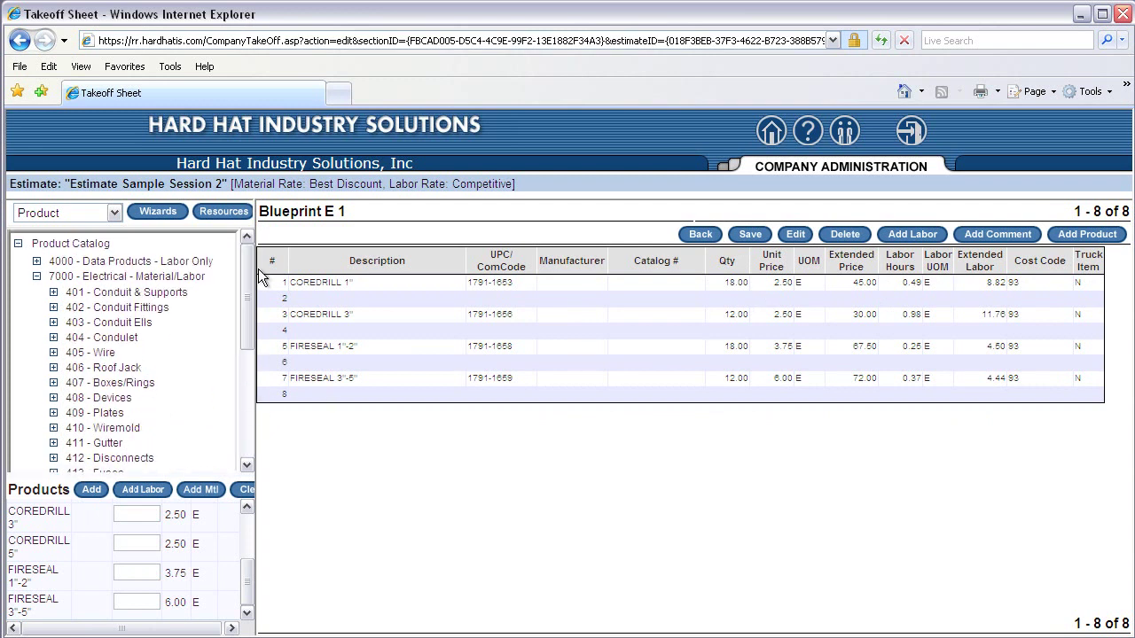
left_click(37, 278)
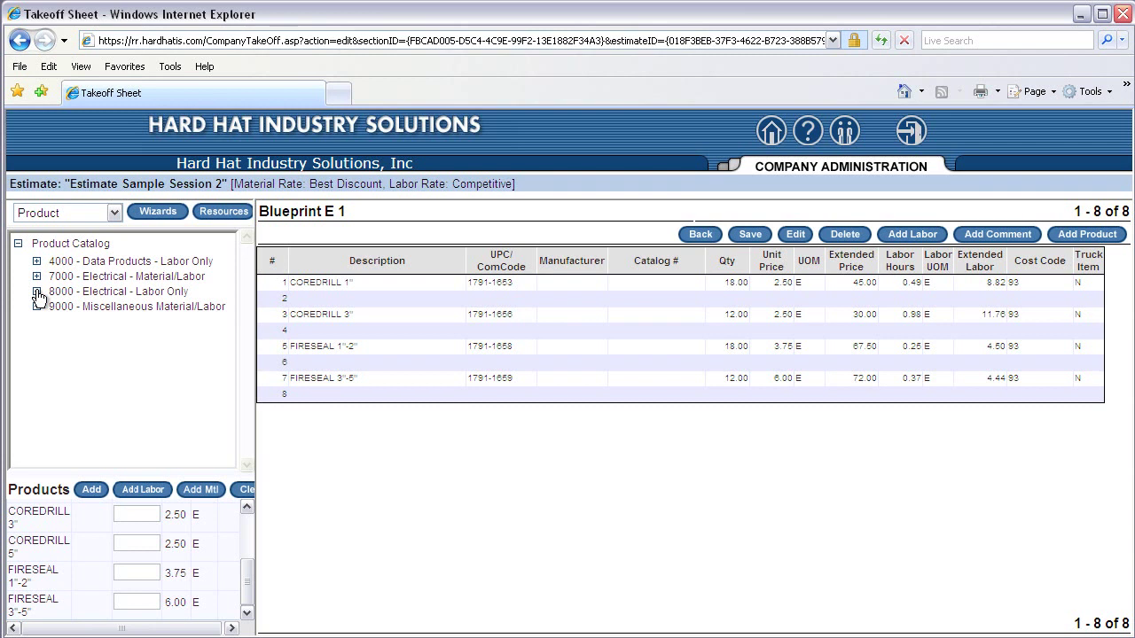
left_click(36, 292)
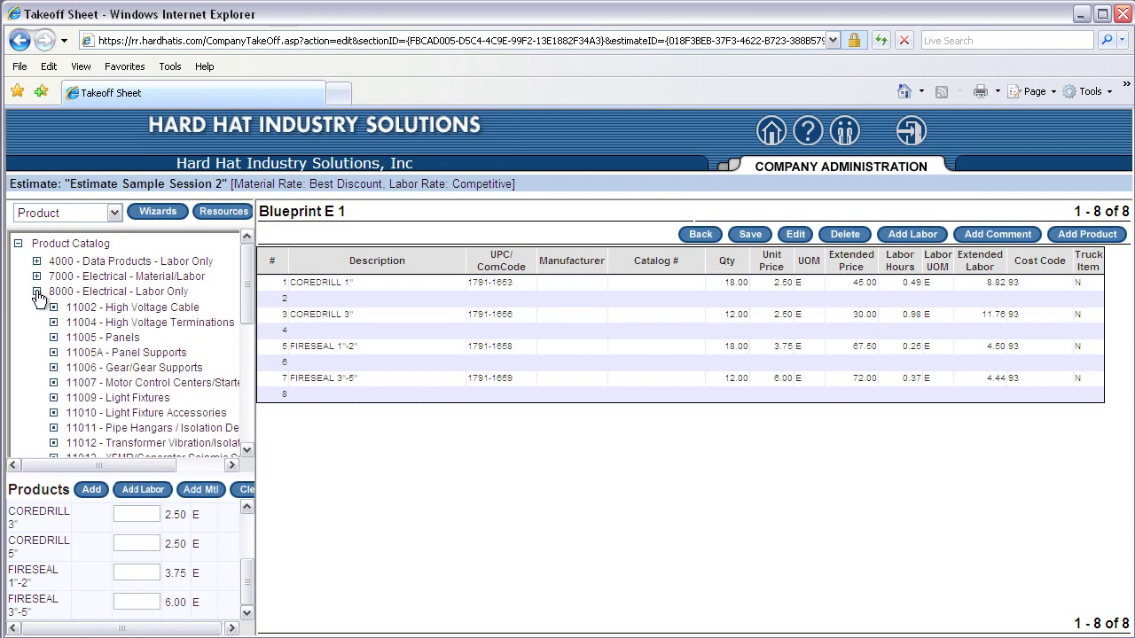
left_click(124, 373)
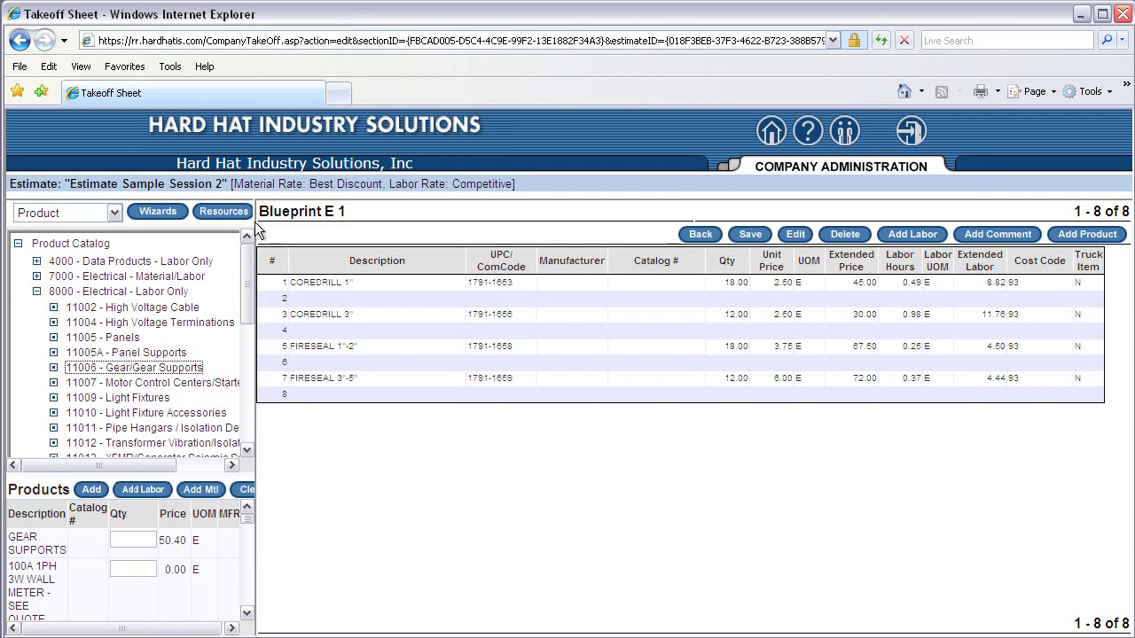
left_click_drag(254, 221, 397, 216)
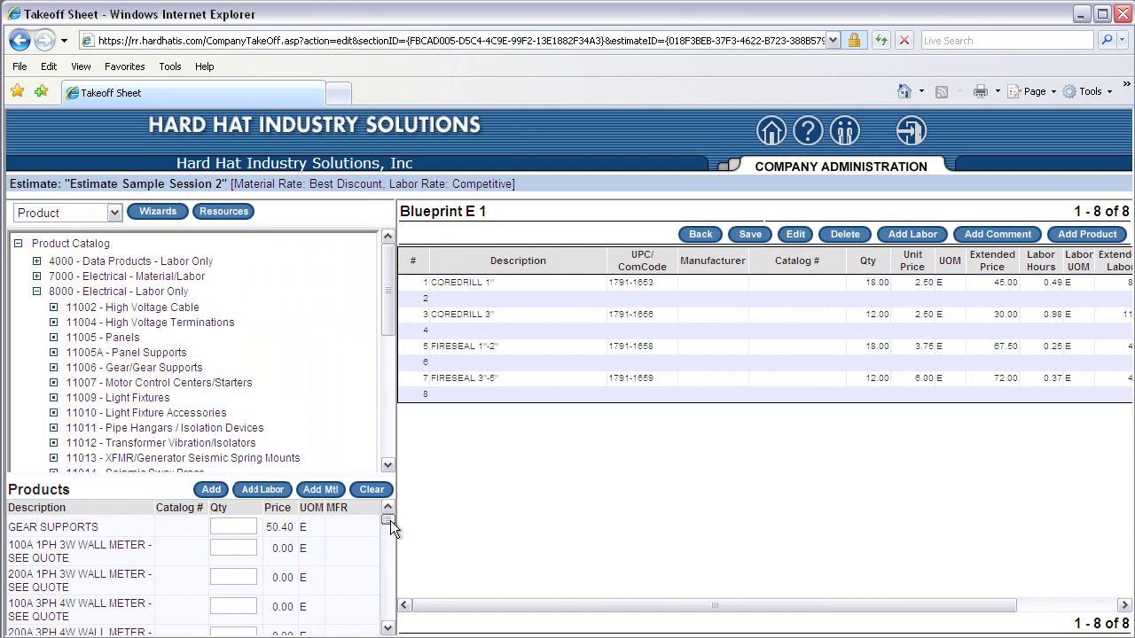
Step: Add one 800A UG pull section, one 800A service section and one 800A distribution section to the takeoff and save it
left_click_drag(390, 521, 386, 532)
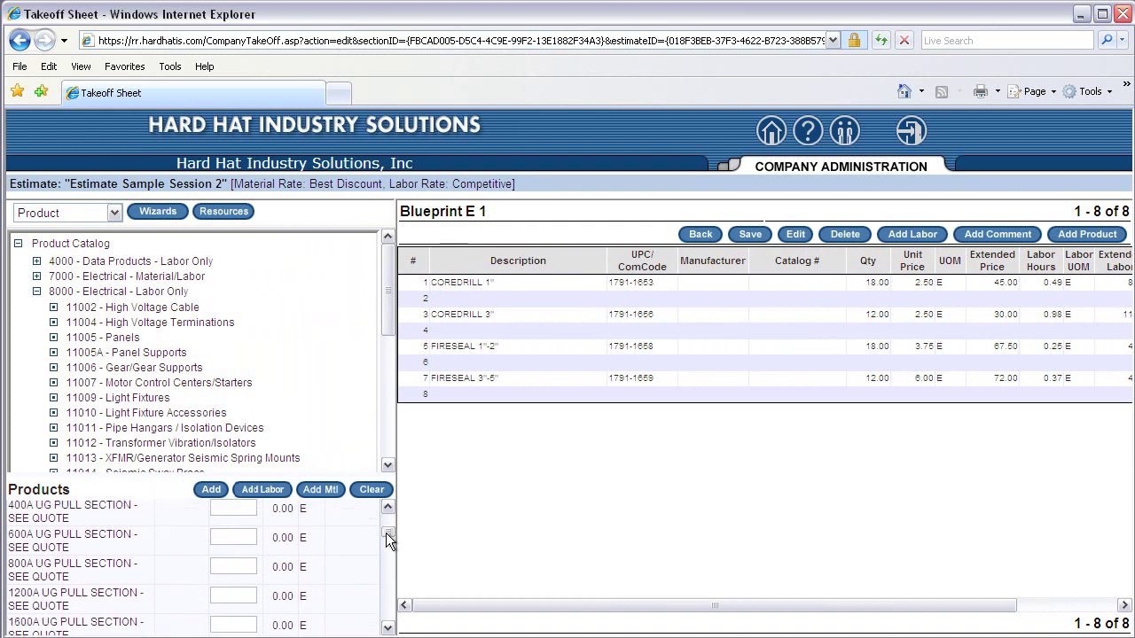
left_click(248, 570)
type("1")
left_click_drag(391, 530, 390, 552)
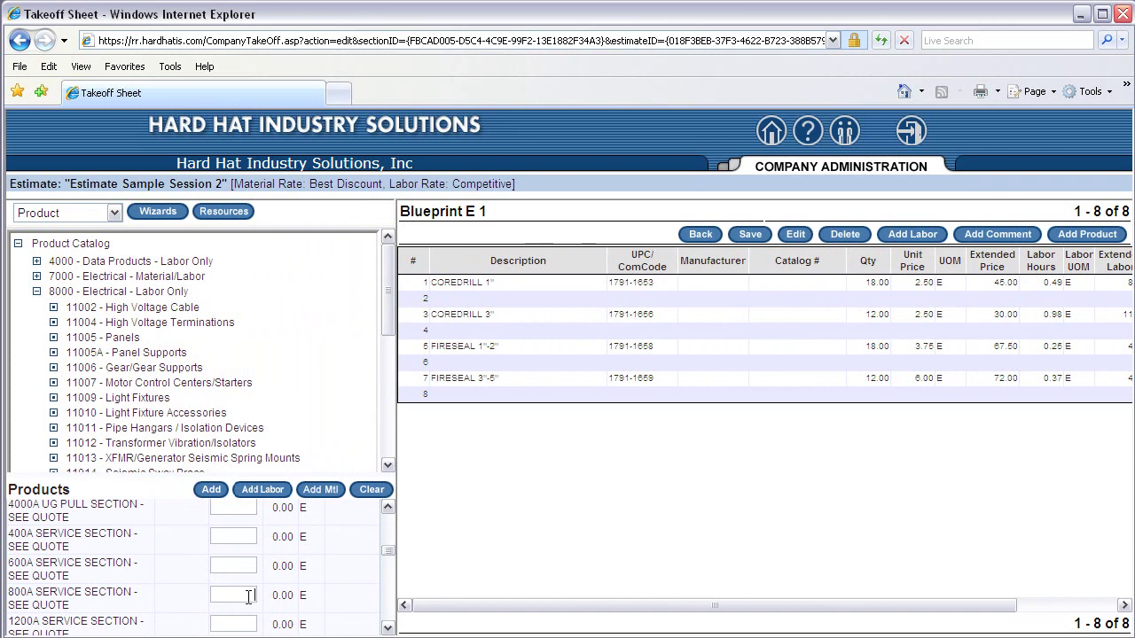
type("1")
left_click_drag(384, 548, 385, 572)
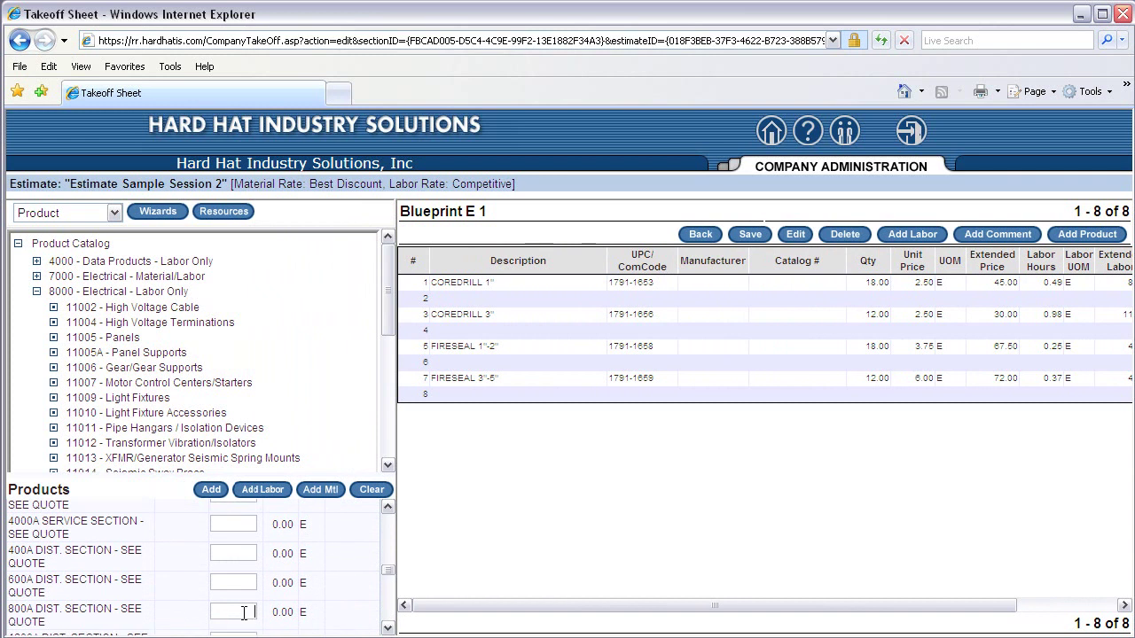
type("1")
left_click(205, 493)
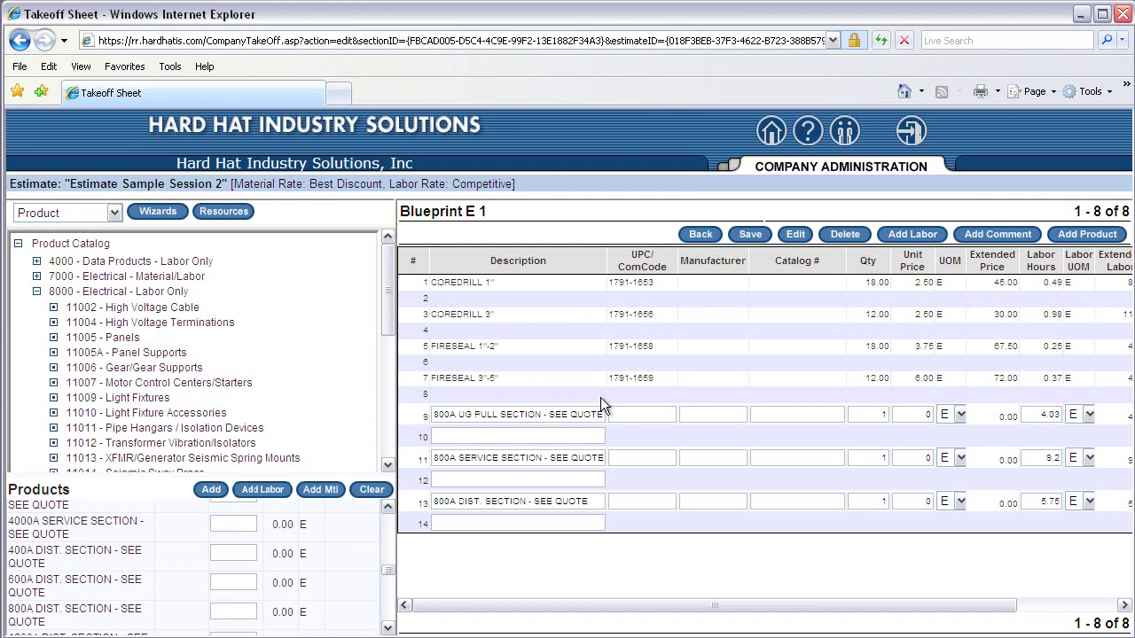
left_click(749, 237)
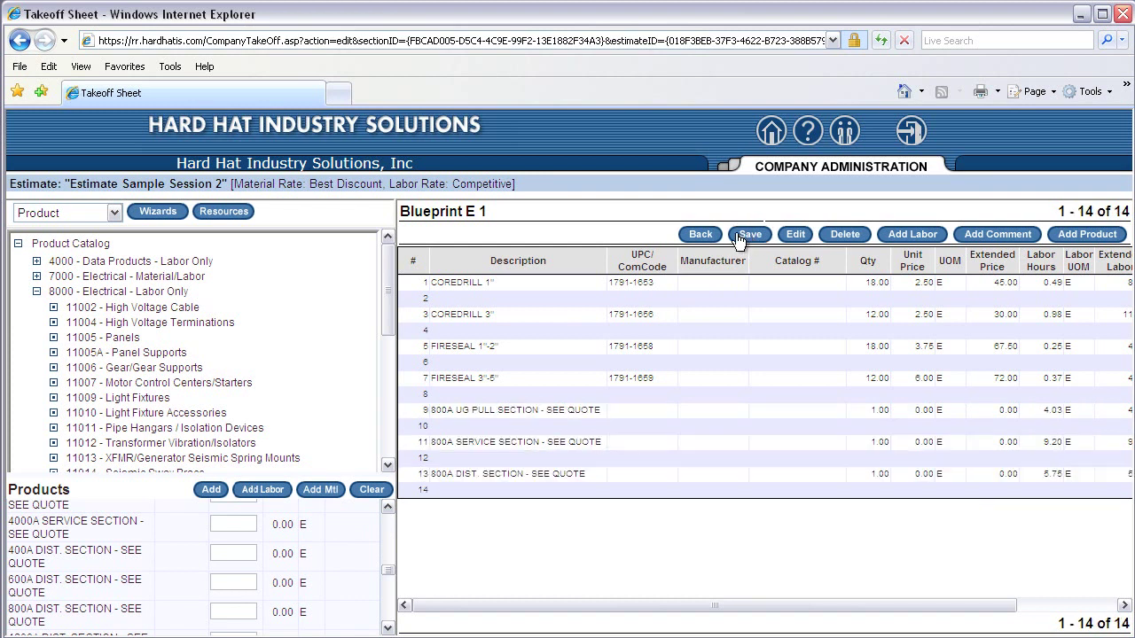
Step: Return to the estimate and create a new section with both name and description set to AC Unit
left_click(705, 237)
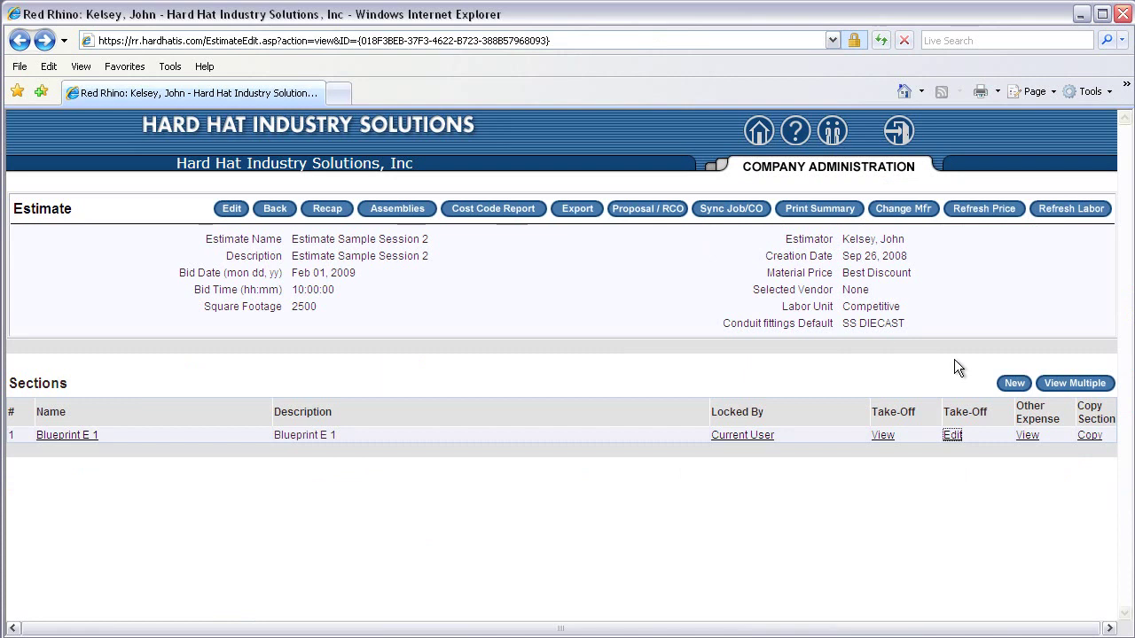
left_click(1013, 384)
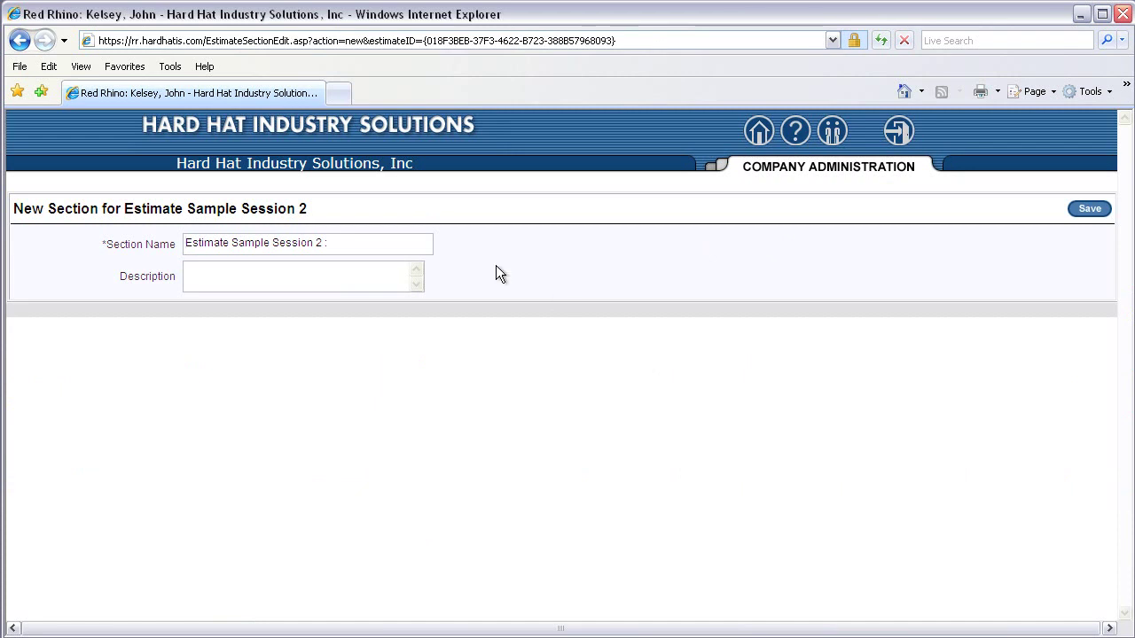
left_click_drag(328, 243, 200, 256)
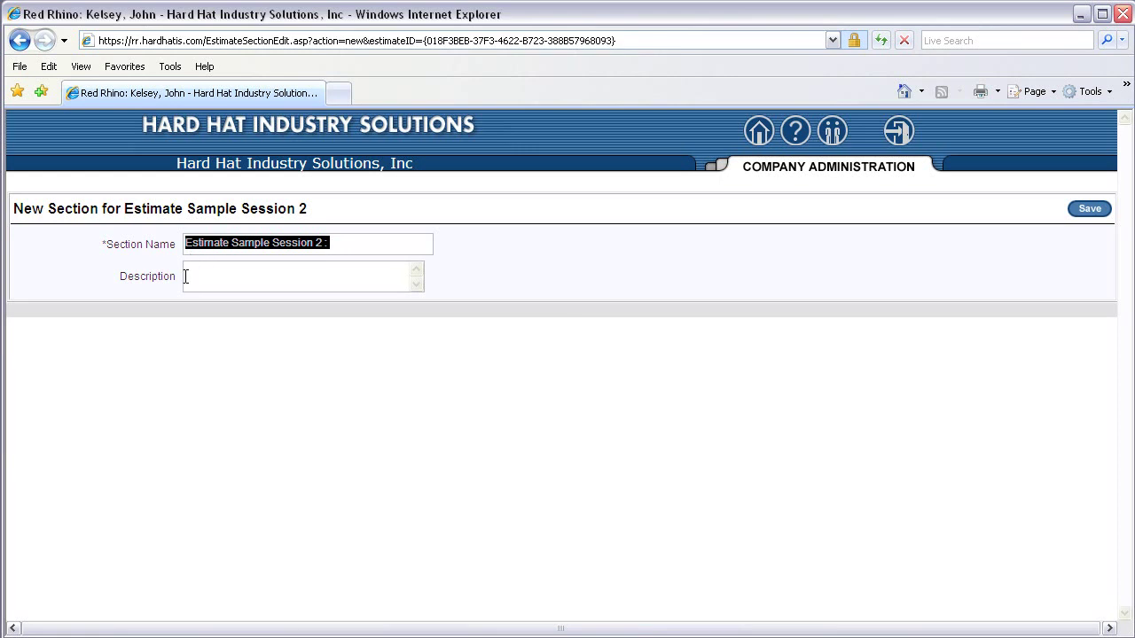
key("Delete")
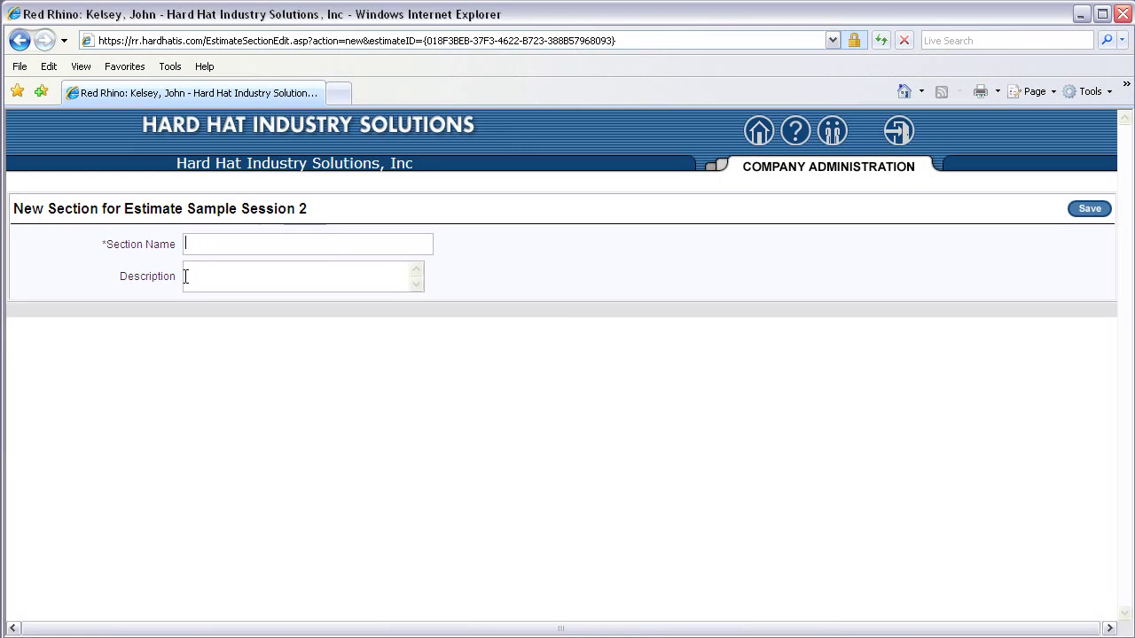
type("AC Unit")
left_click(187, 275)
type("AC Unit")
left_click(1087, 213)
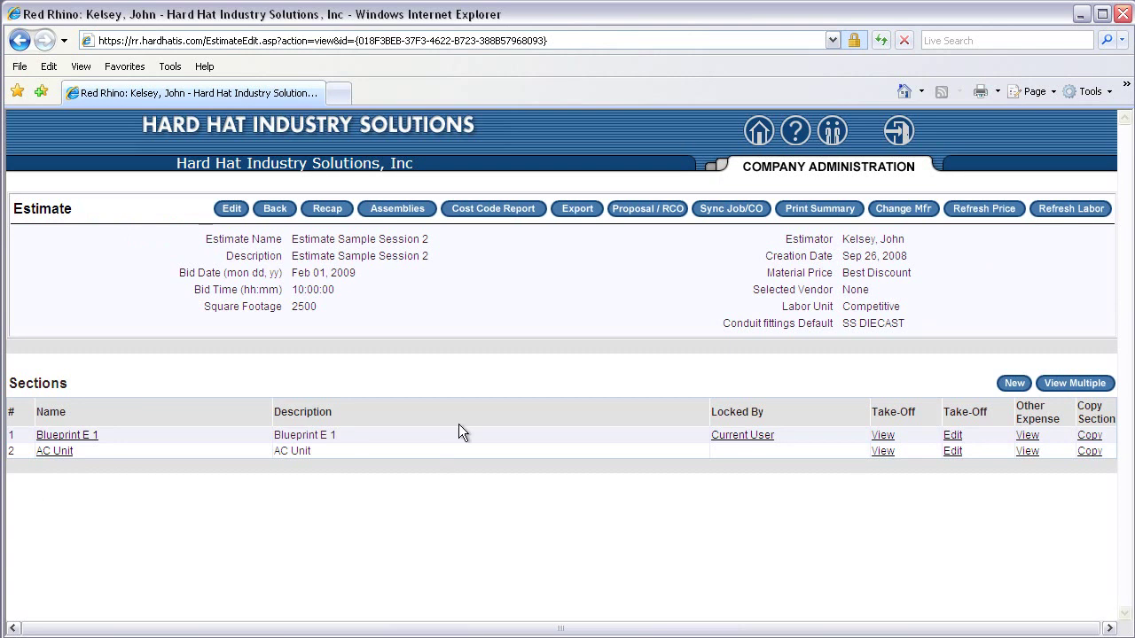
Step: Open the AC Unit section's takeoff for editing and launch the Disconnect Wizard
left_click(953, 452)
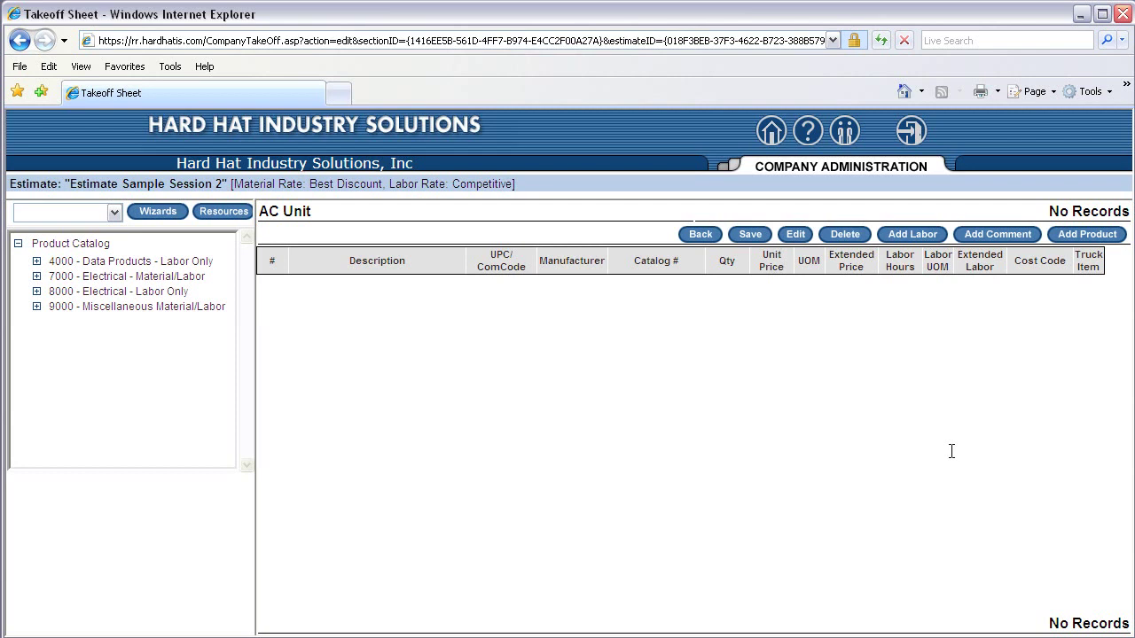
left_click(150, 214)
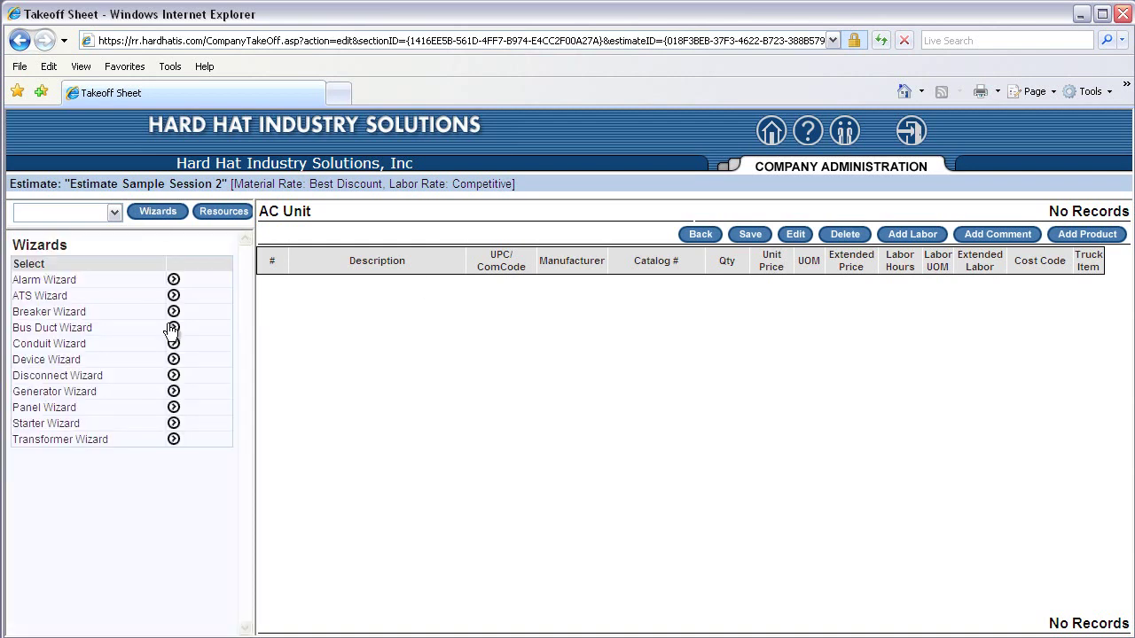
left_click(173, 376)
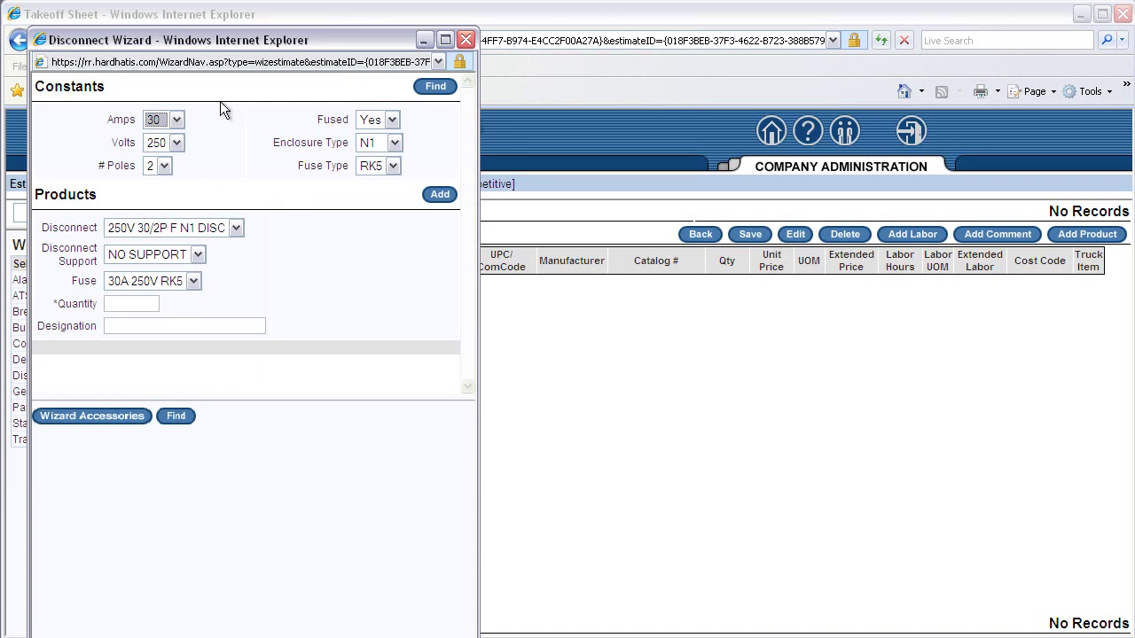
Step: Configure the disconnect as 100 amps, 600 volts, 3 poles with an N3R enclosure and find the matching products
left_click(176, 121)
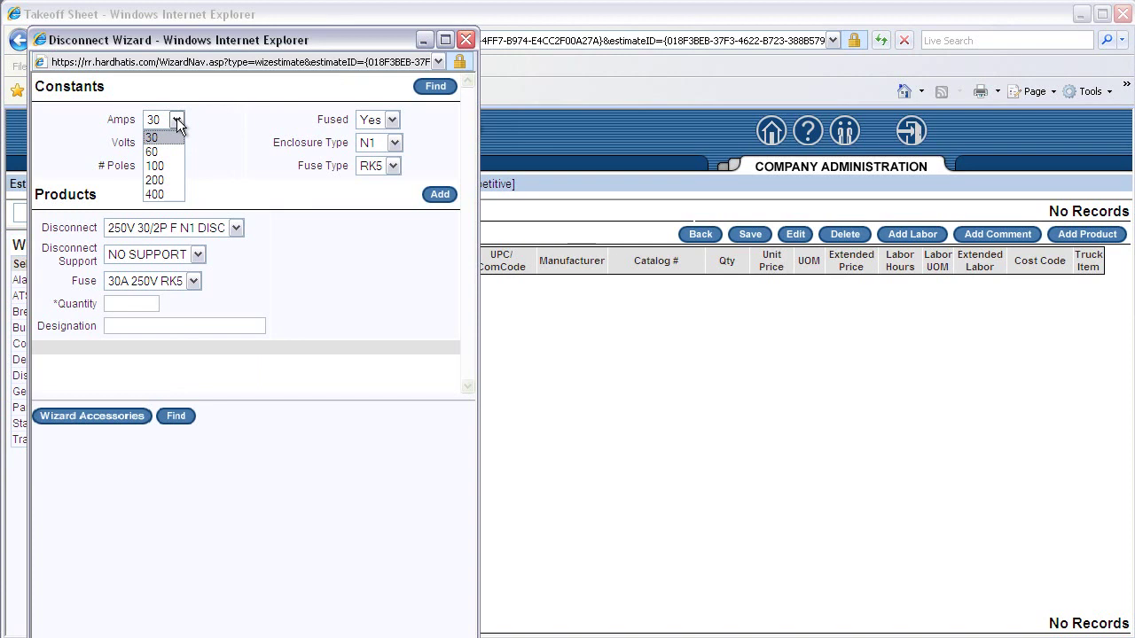
left_click(175, 166)
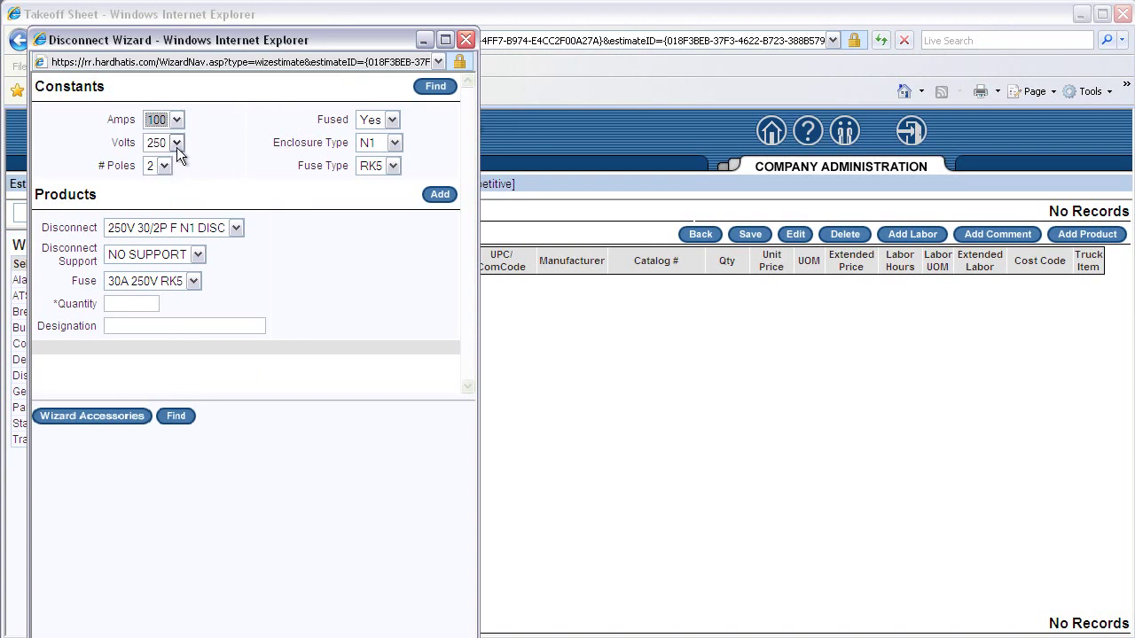
left_click(176, 144)
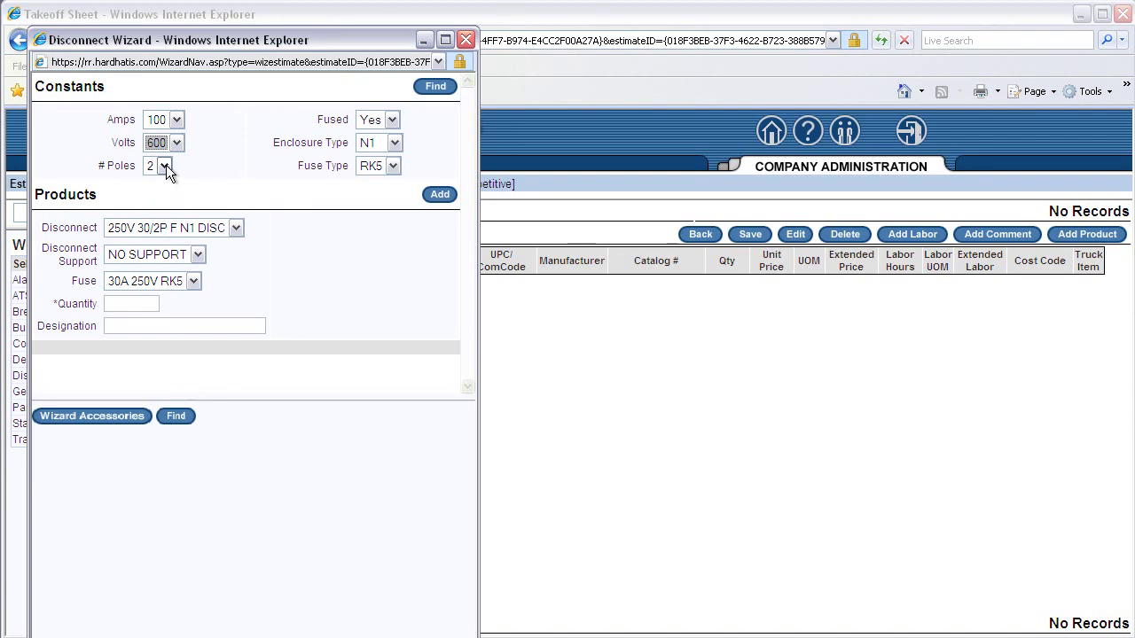
left_click(166, 165)
left_click(394, 142)
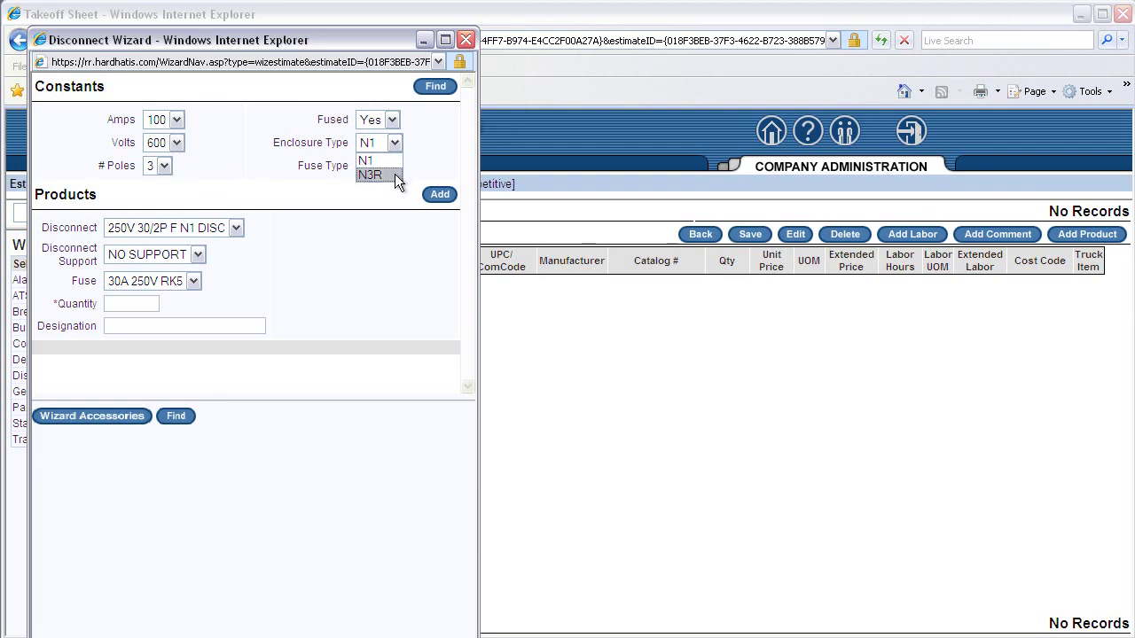
left_click(394, 174)
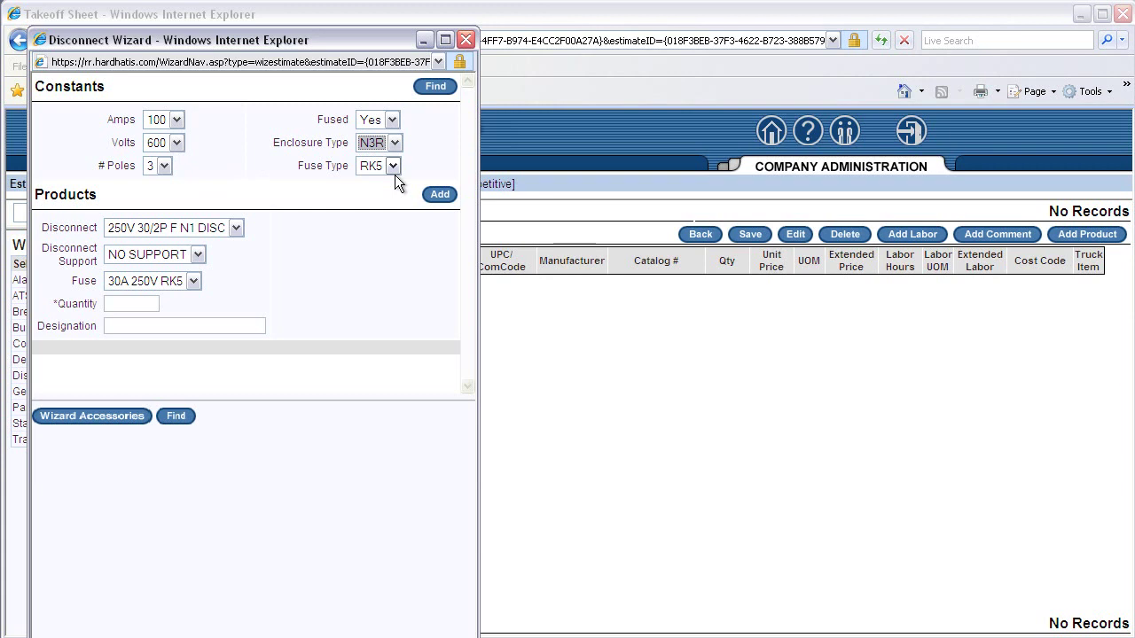
left_click(435, 93)
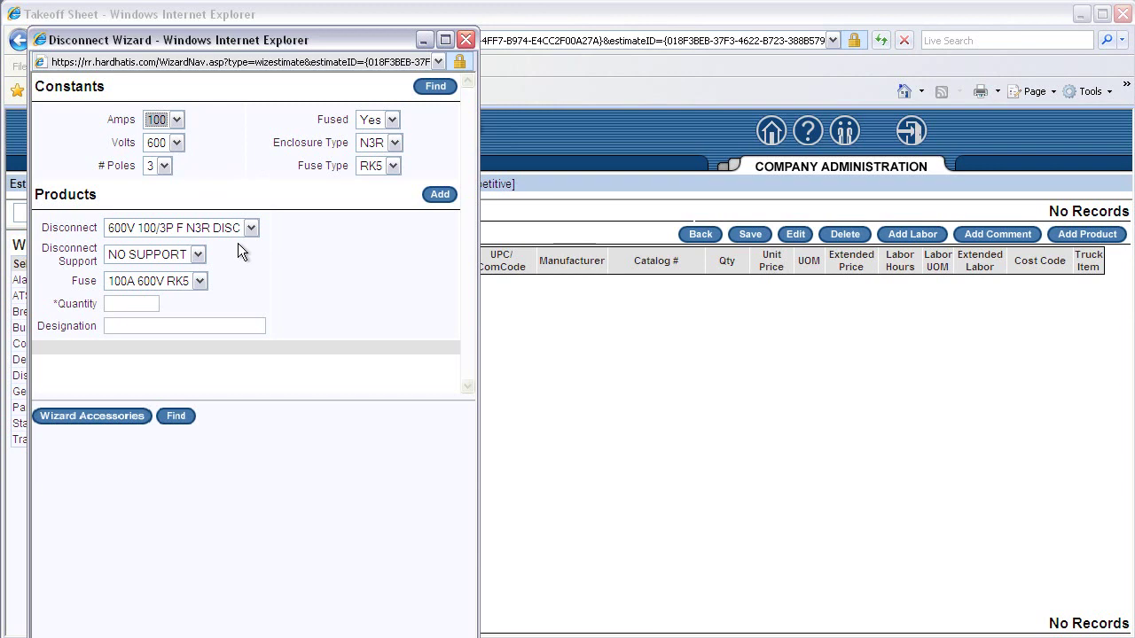
Step: Add the disconnect to the takeoff with quantity 1 and designation AC Unit, and return to the takeoff sheet
left_click(151, 306)
type("1")
left_click(150, 325)
type("AC Unit")
left_click(433, 197)
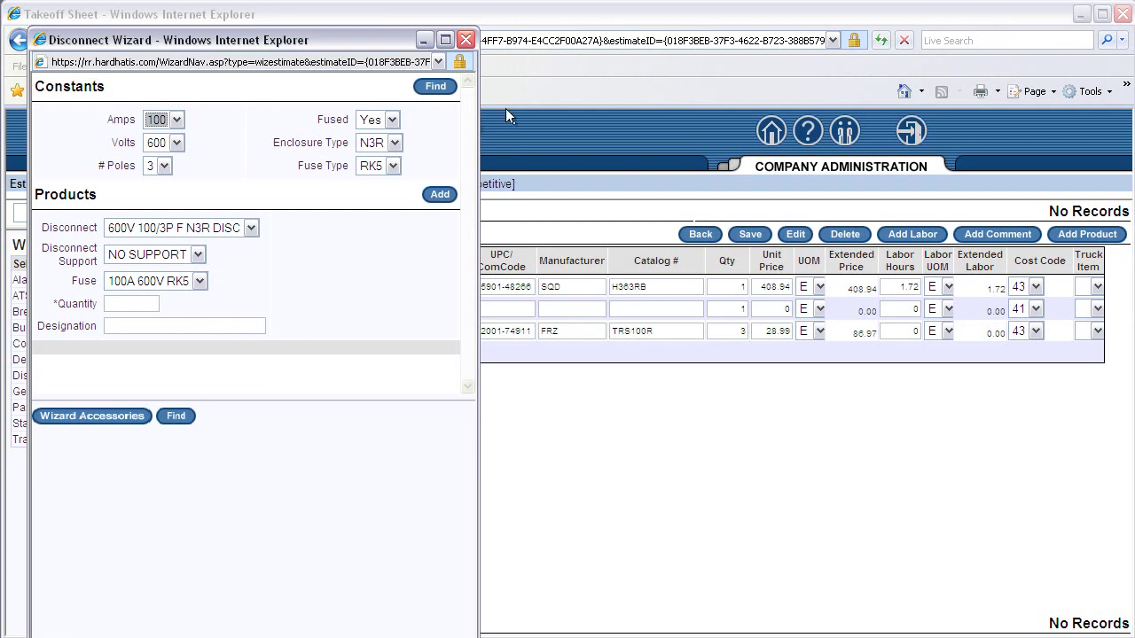
left_click(547, 115)
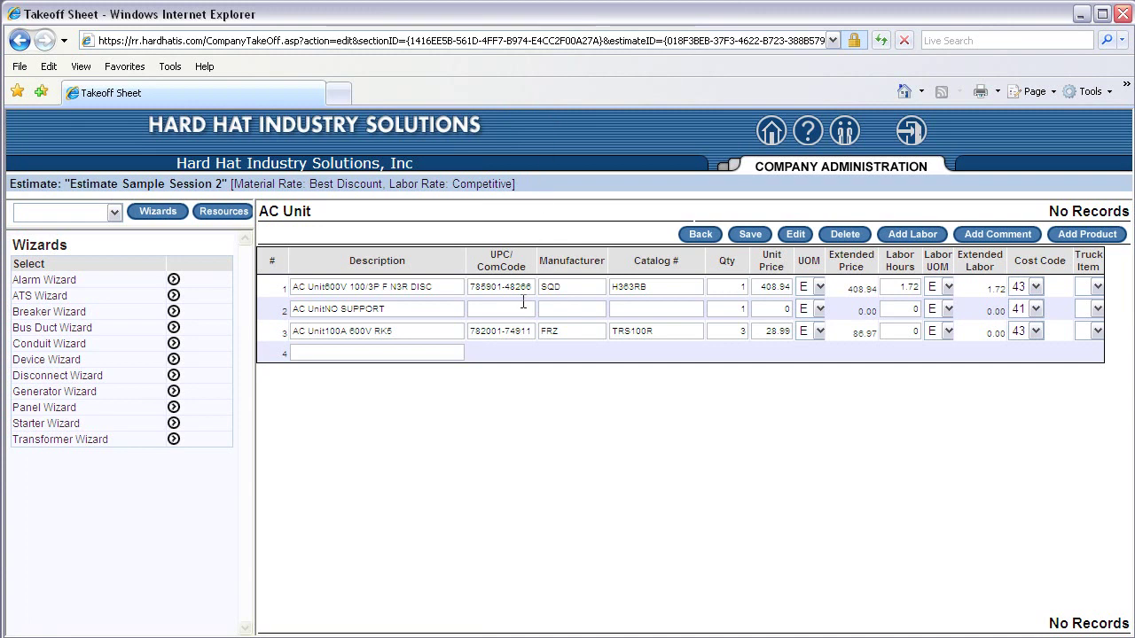
Step: Change the no-support line's description to AC Unit SUPPORT, set its unit price to 10 and save the takeoff
left_click(264, 309)
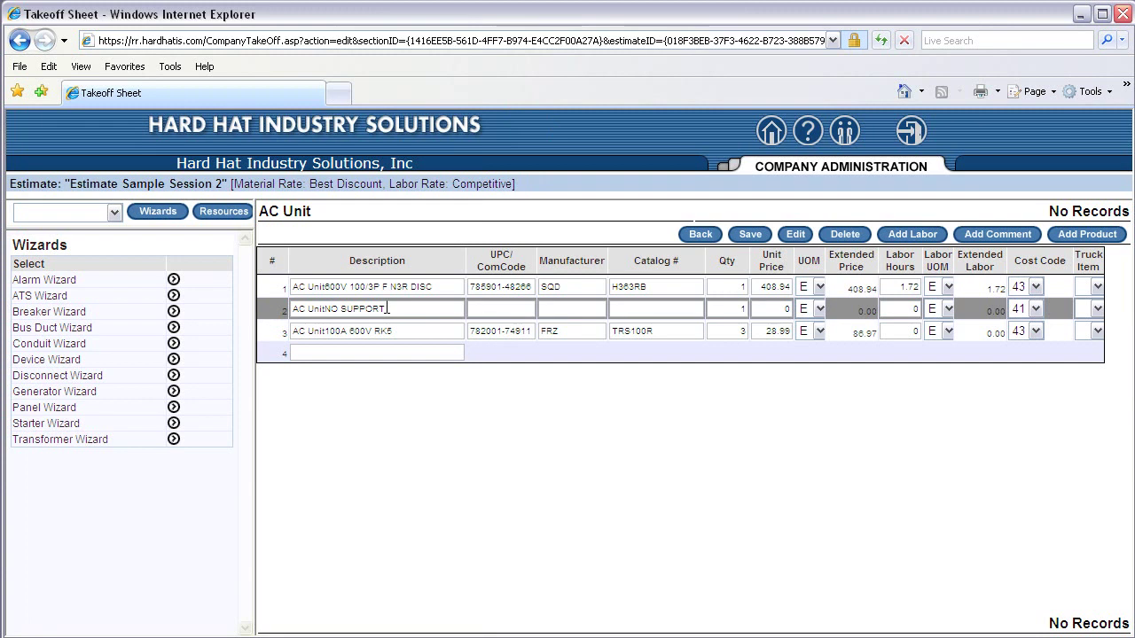
key("Left")
key("Left")
key("BackSpace")
key("Delete")
left_click(745, 241)
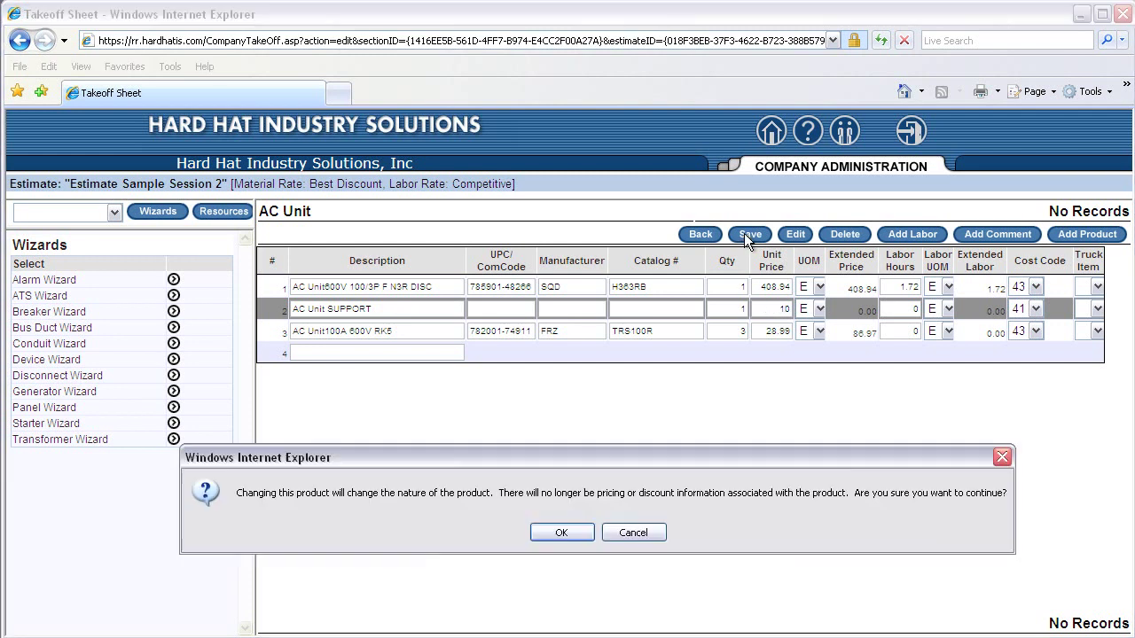
left_click(578, 532)
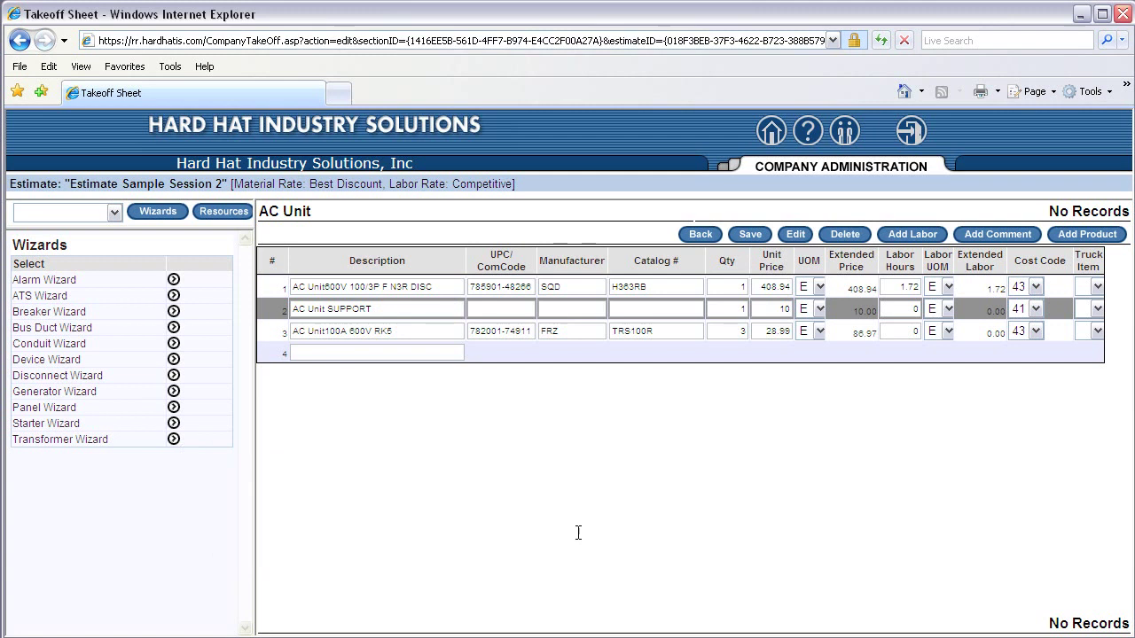
left_click(750, 238)
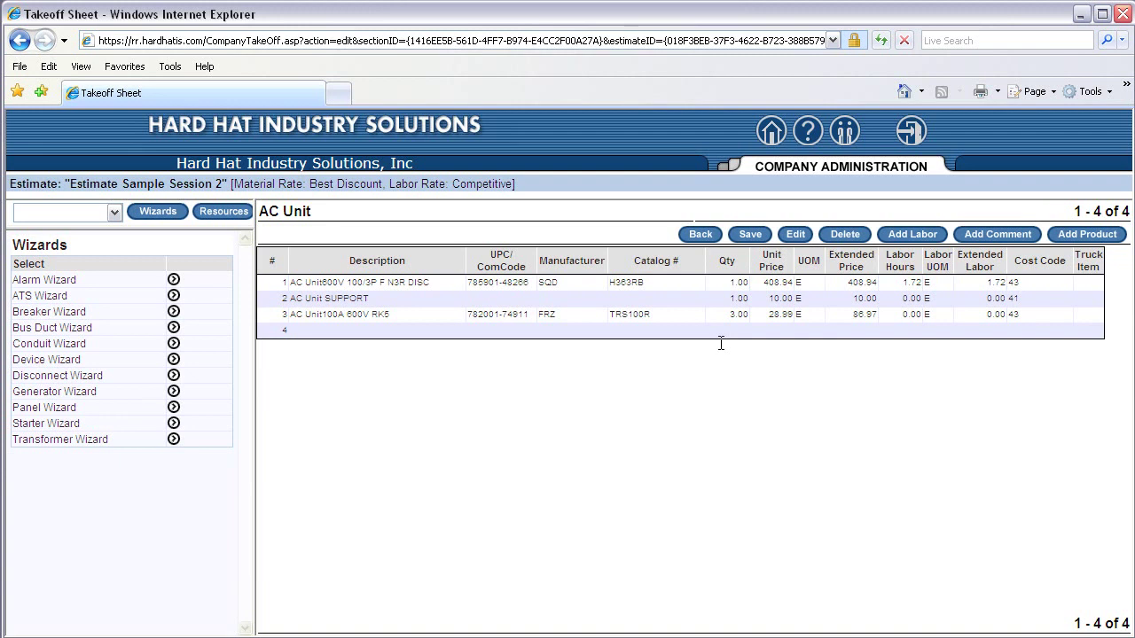
Step: Show the N3R - Motor Connections assemblies under 19 - Motor Connections in the assembly catalog and widen the catalog area
left_click(115, 213)
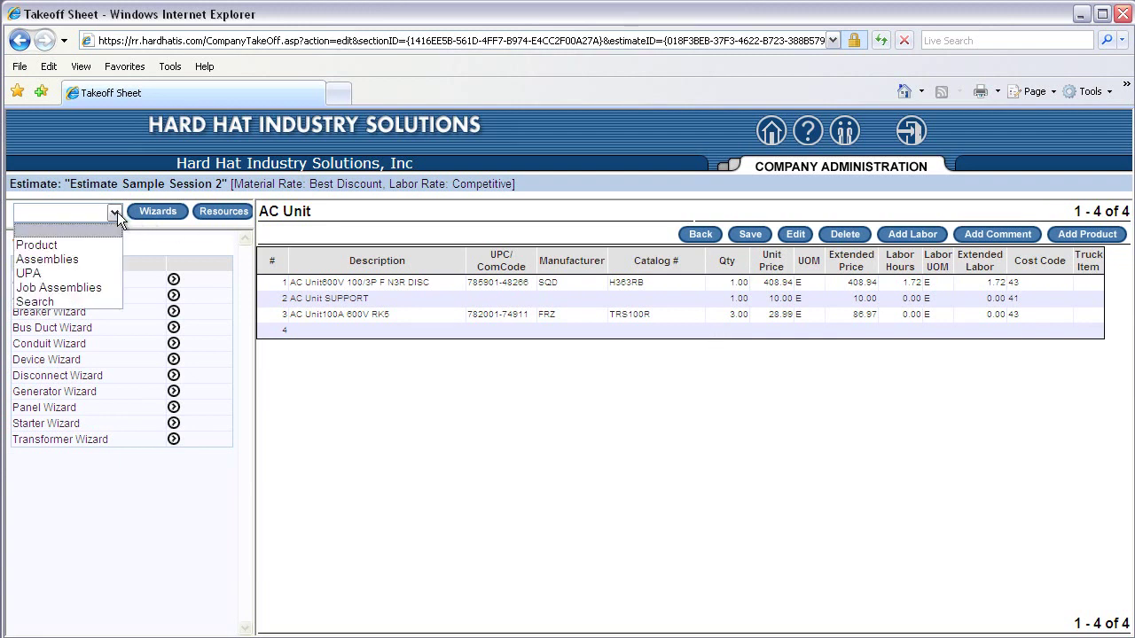
left_click(95, 257)
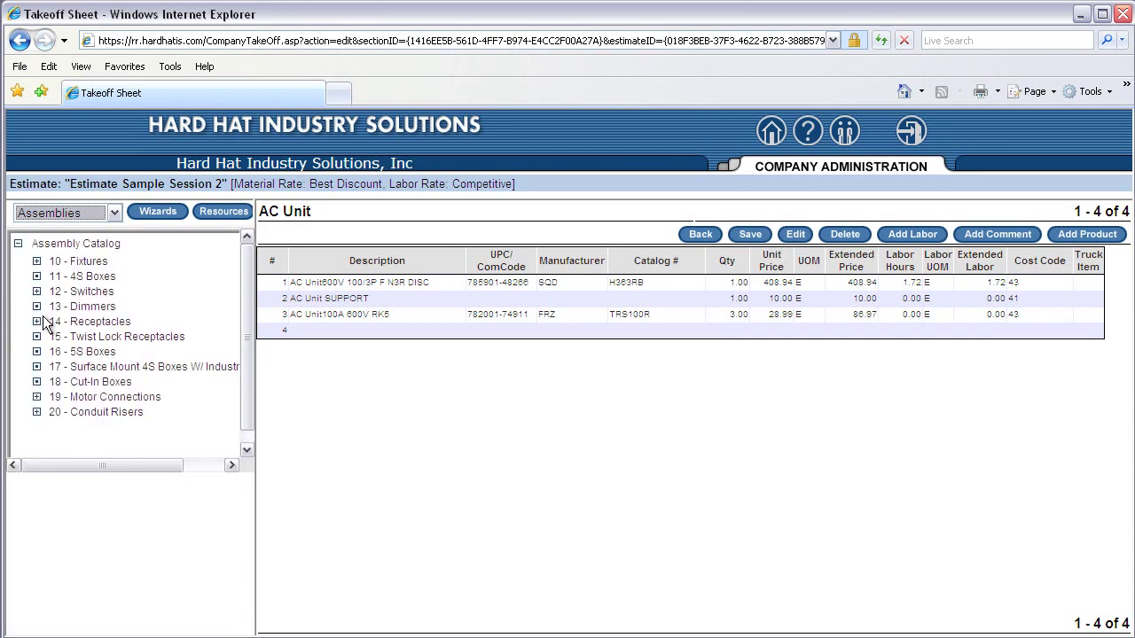
left_click(39, 397)
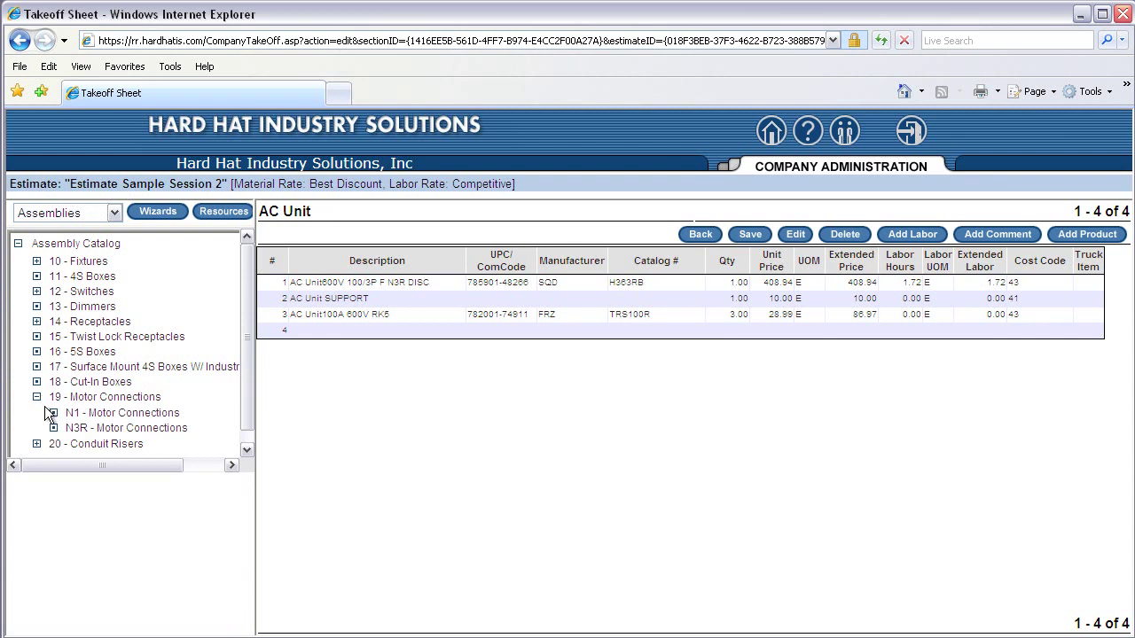
left_click(78, 429)
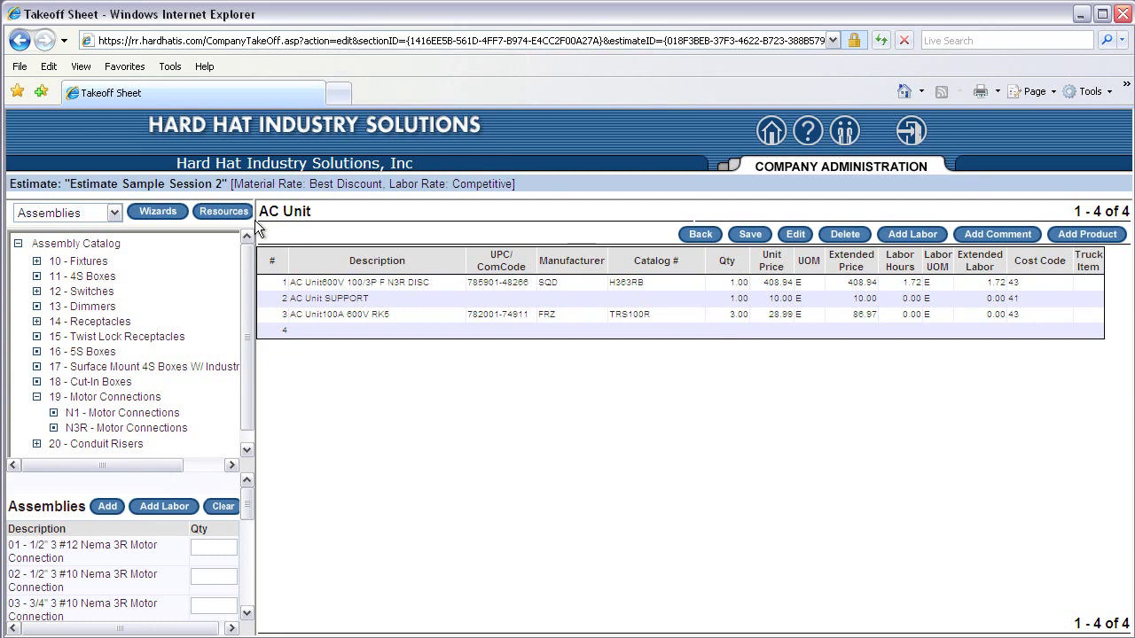
left_click_drag(254, 220, 323, 228)
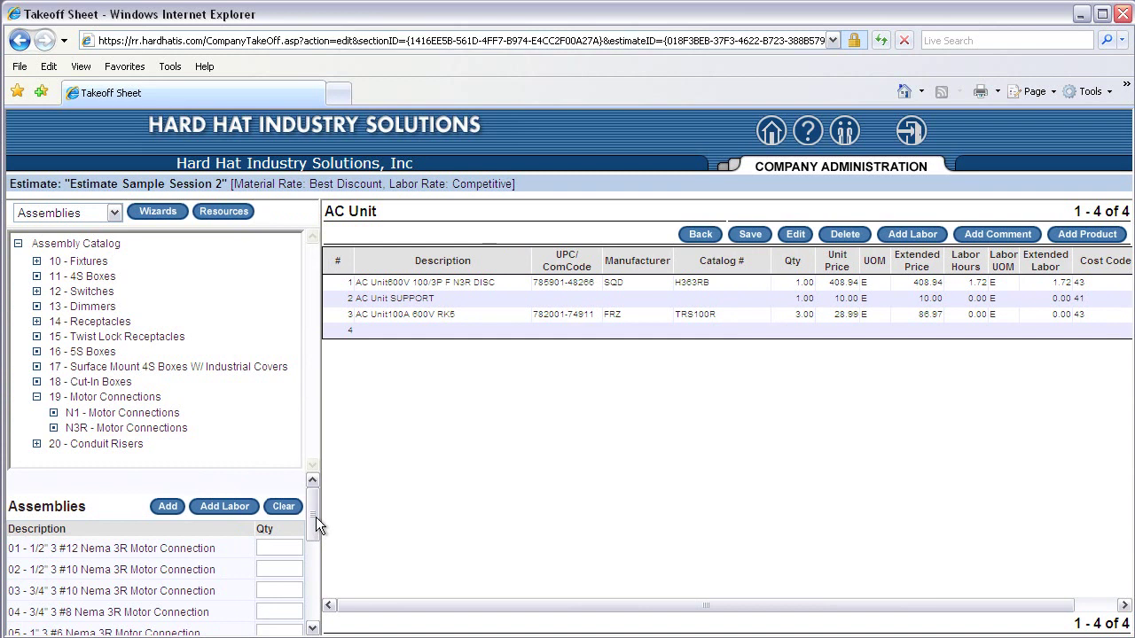
Step: Add one 07 - 1 1/4" 3 #2 - 1 #6 Nema 3R Motor Connection assembly to the takeoff and save it
left_click_drag(317, 519, 318, 551)
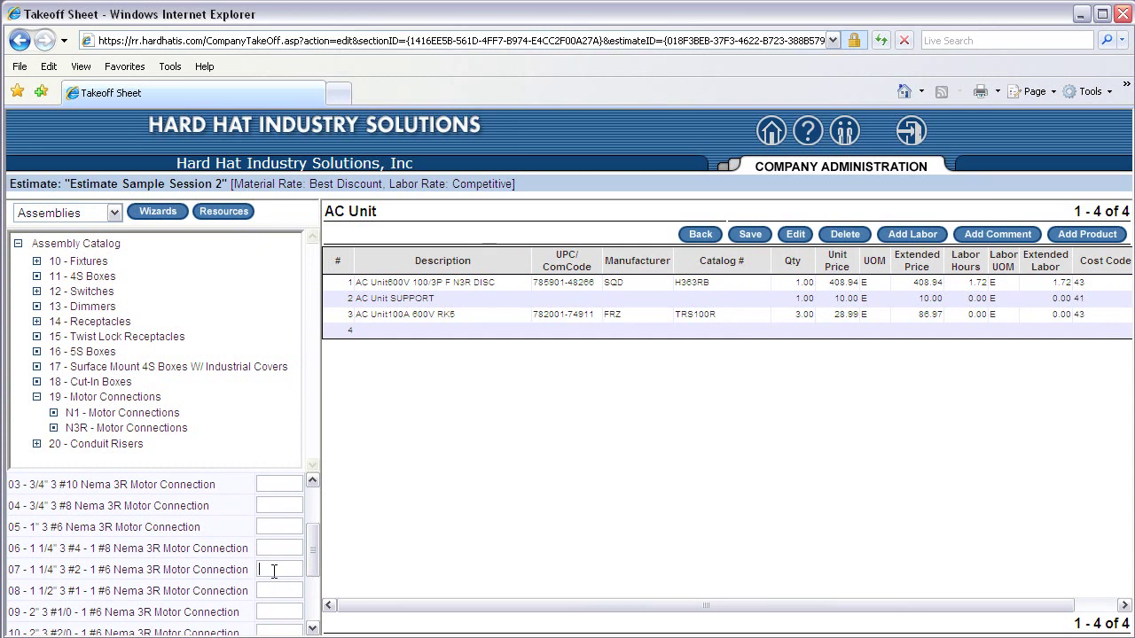
type("1")
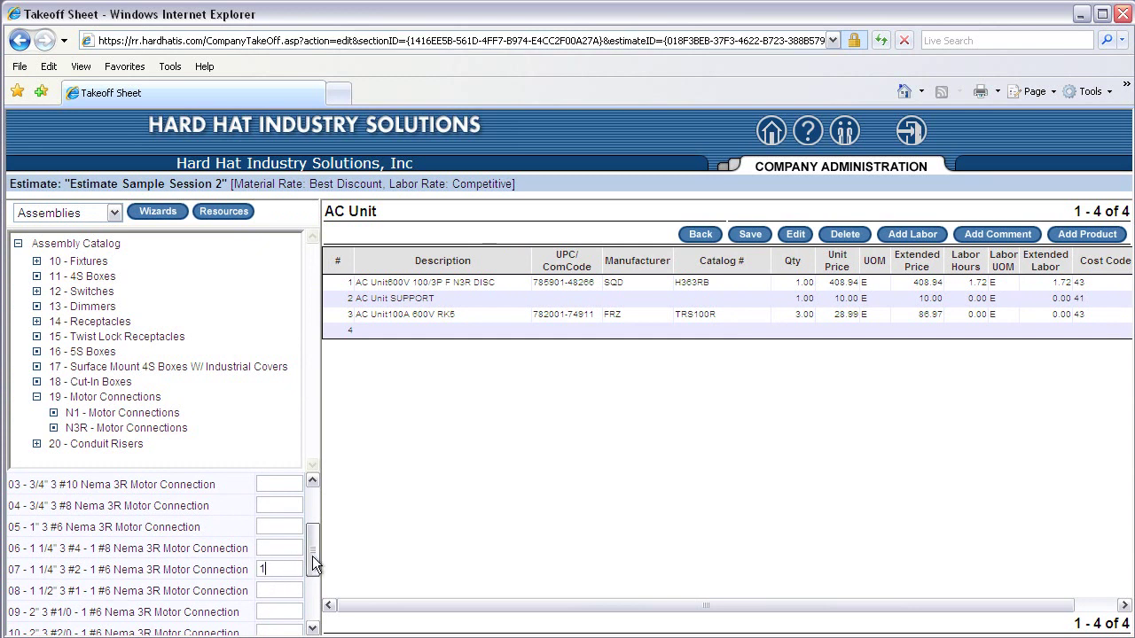
left_click_drag(312, 556, 312, 512)
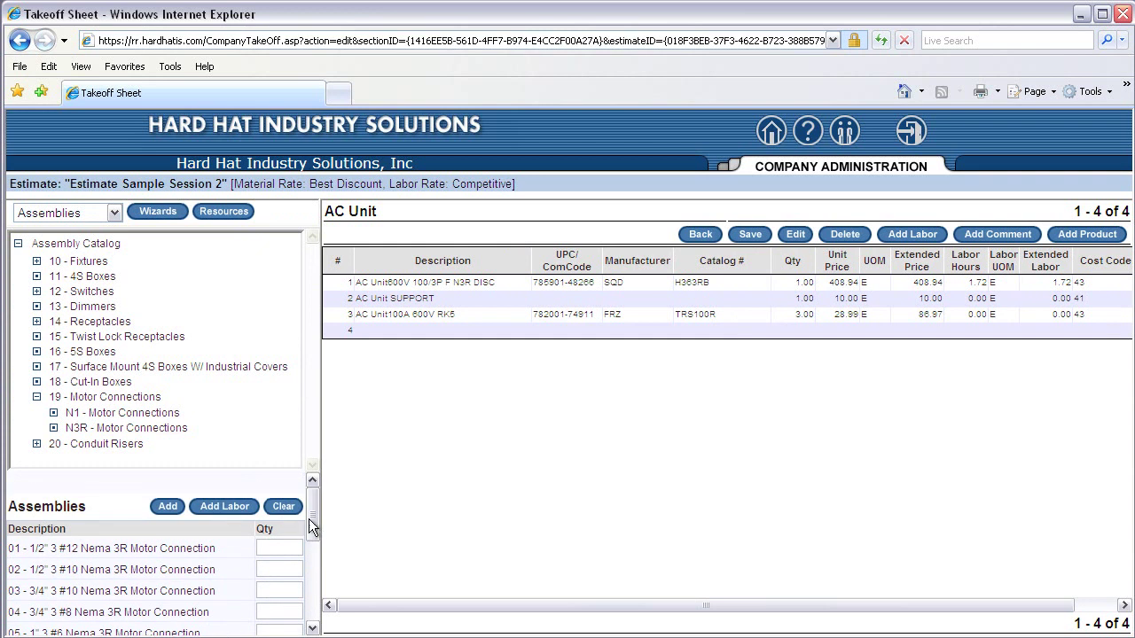
left_click(165, 511)
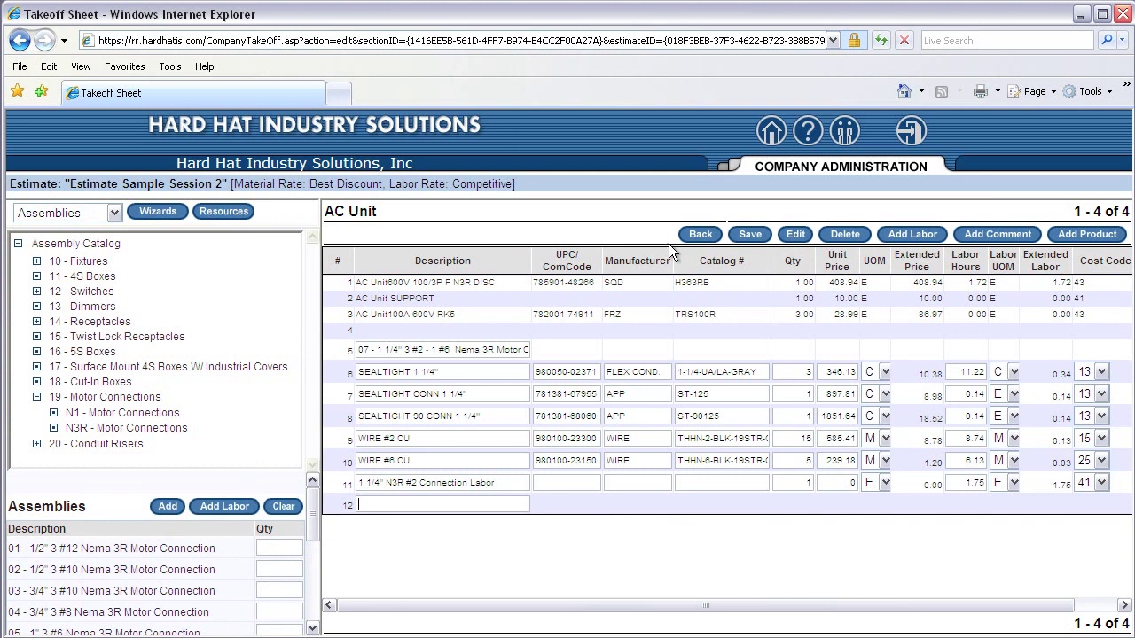
left_click(750, 237)
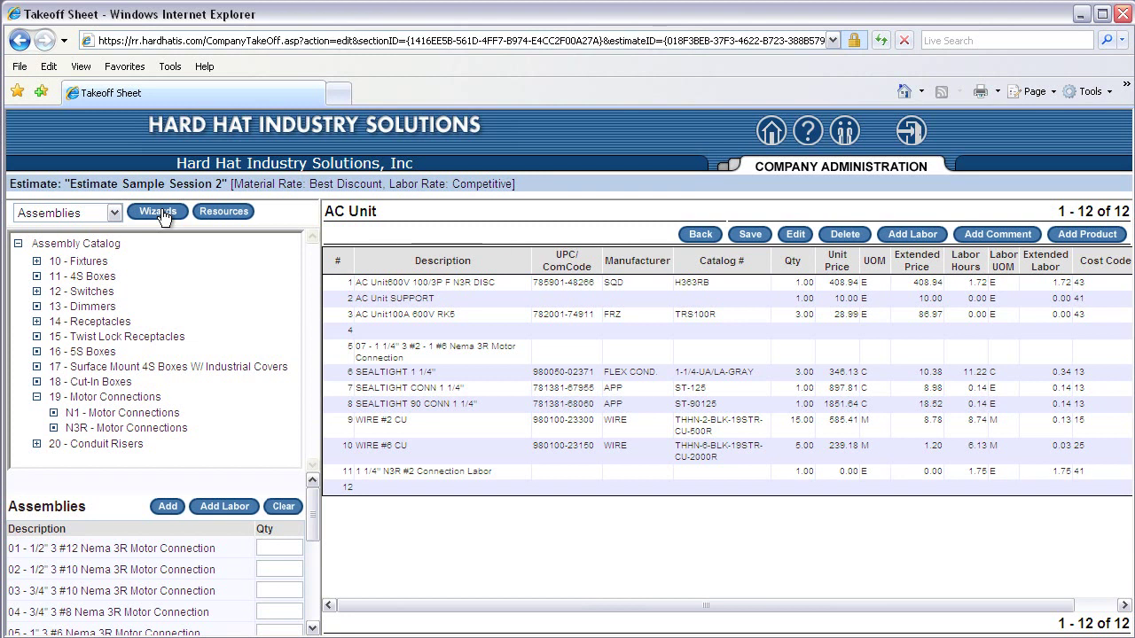
Step: Launch the Conduit Wizard, choose EMT material in 1 1/4 inch size and find the matching products
left_click(159, 212)
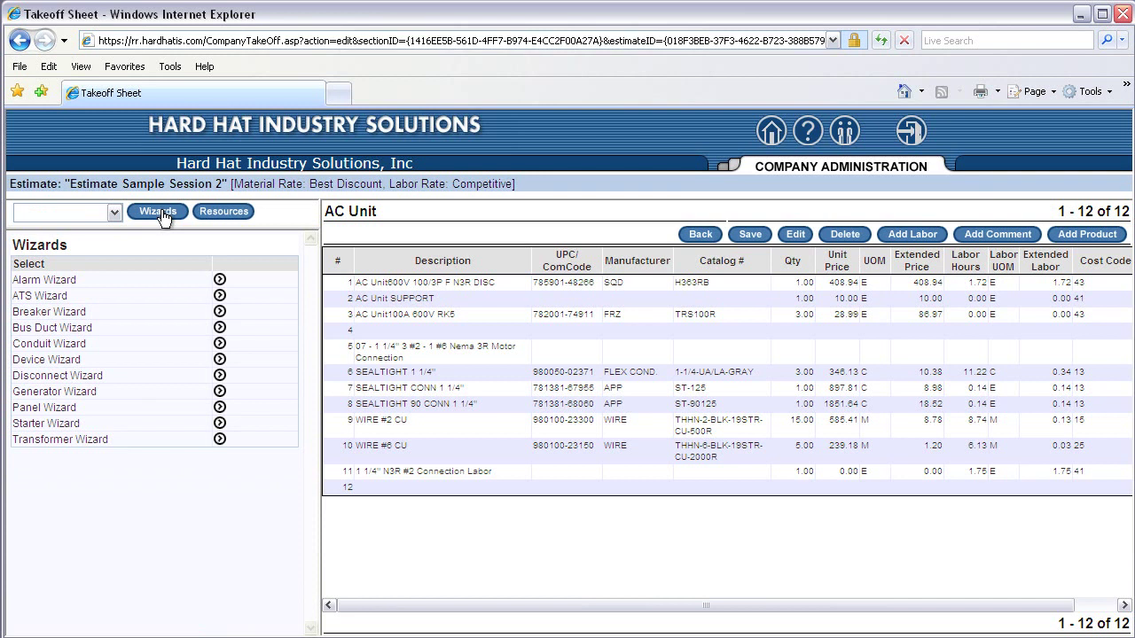
left_click(218, 344)
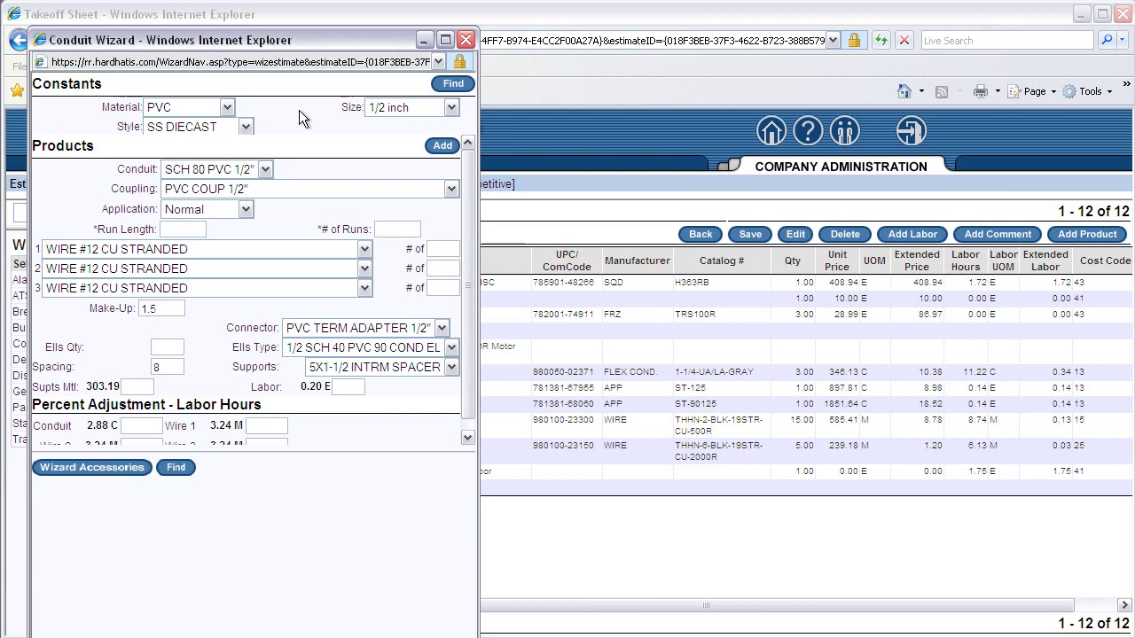
left_click(225, 108)
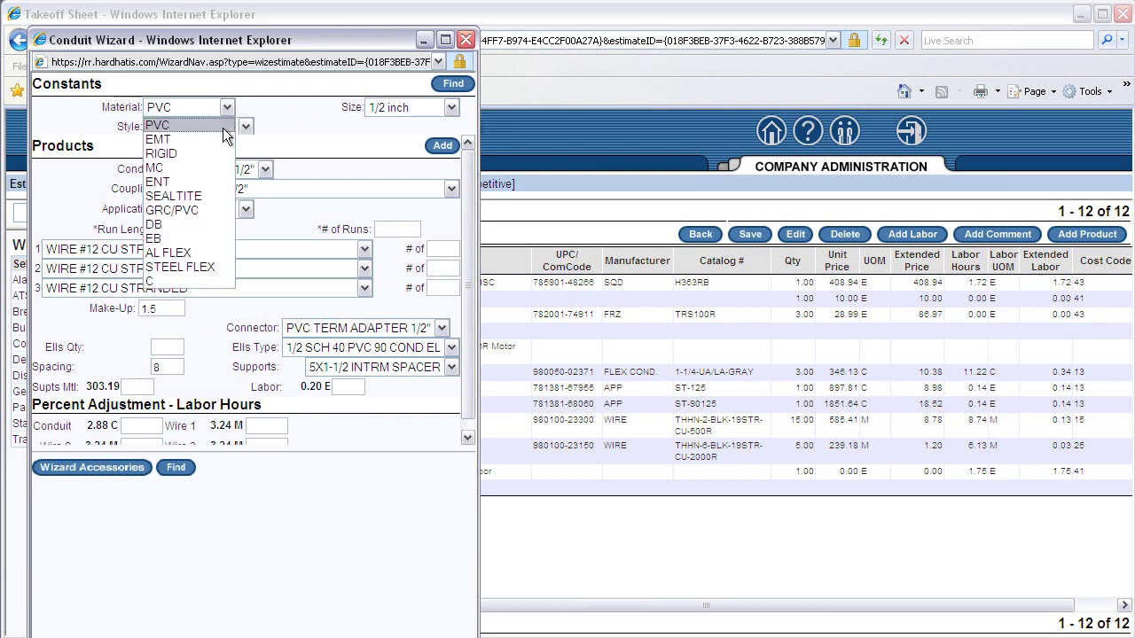
left_click(222, 140)
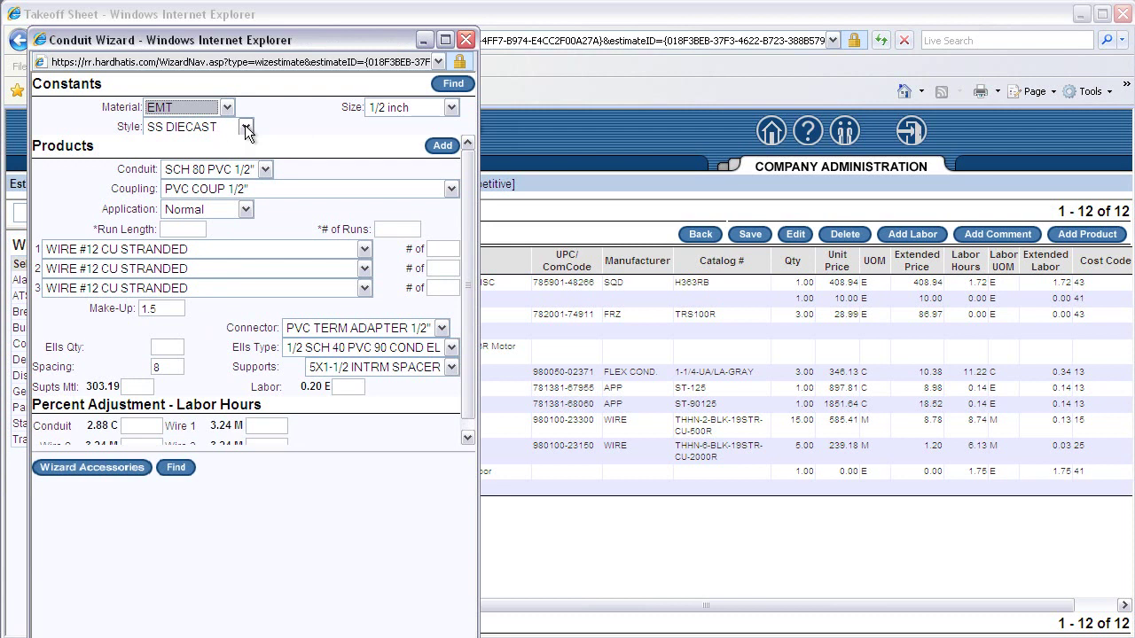
left_click(450, 107)
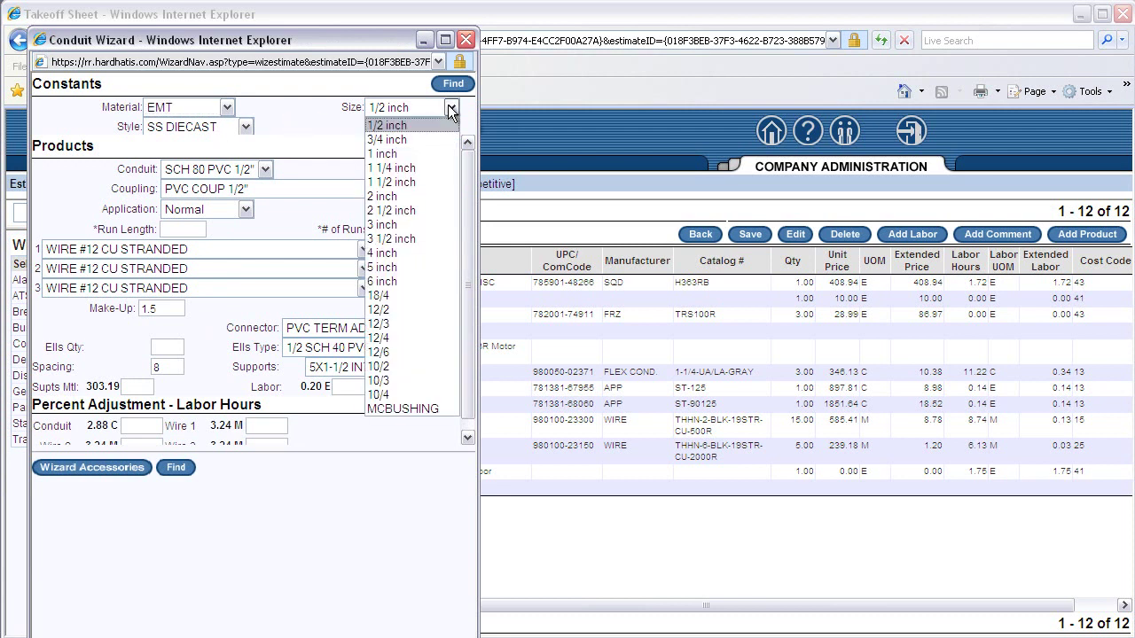
left_click(401, 168)
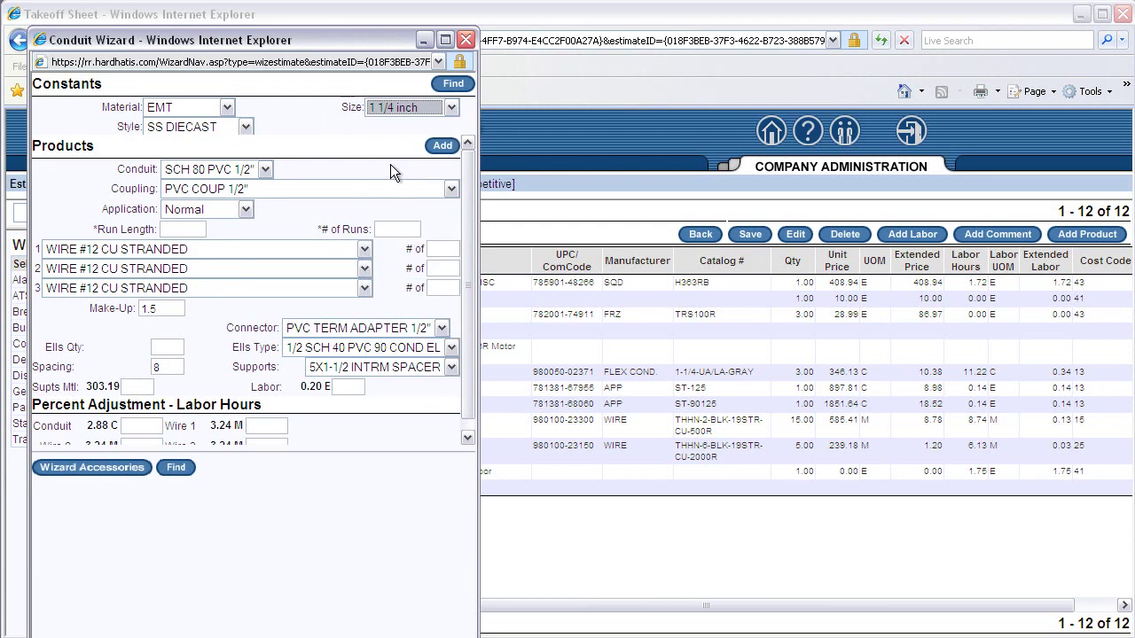
left_click(452, 86)
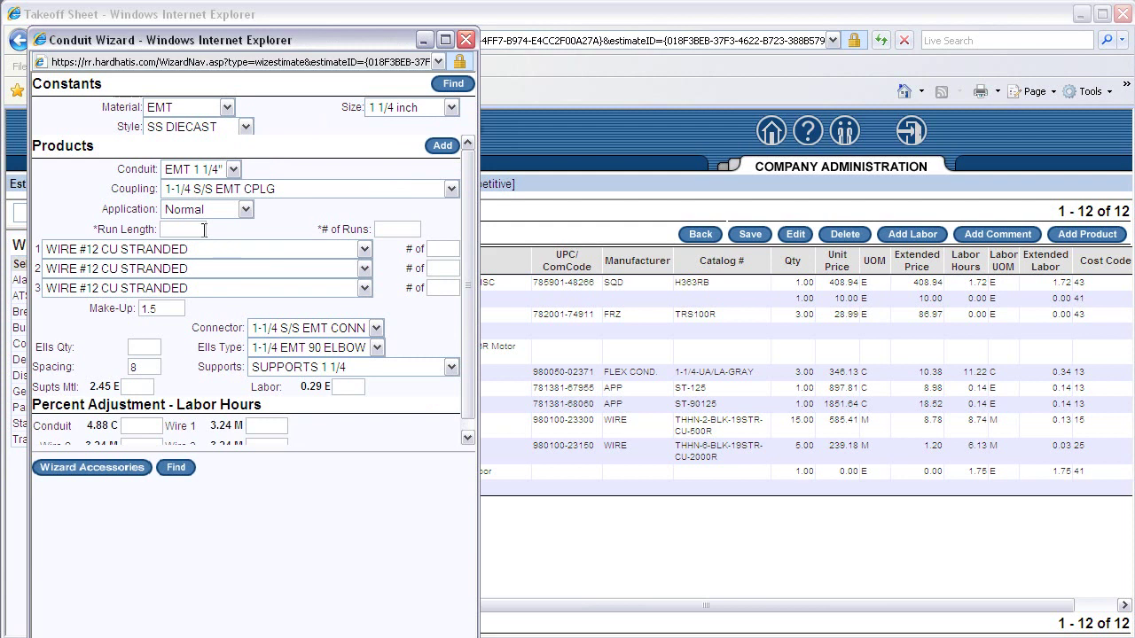
Step: Set the conduit's run length to 80 and its number of runs to 1
type("80")
type("2")
key("BackSpace")
type("1")
Step: Specify three WIRE #2 CU as the first wire and one WIRE #8 CU as the second wire in the conduit
left_click(364, 249)
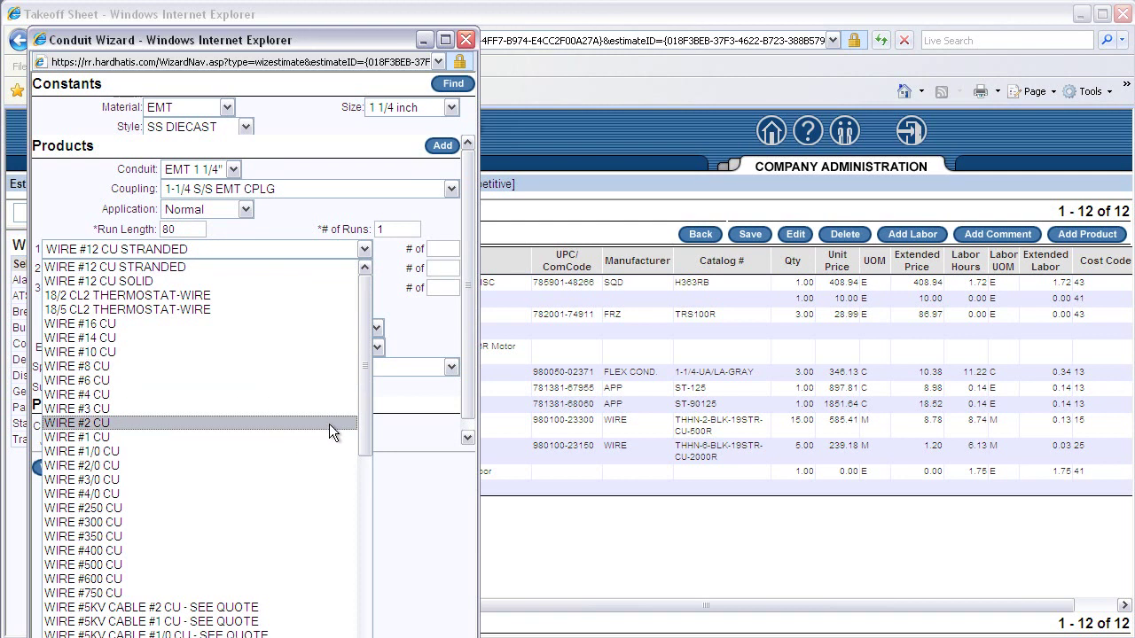
left_click(329, 424)
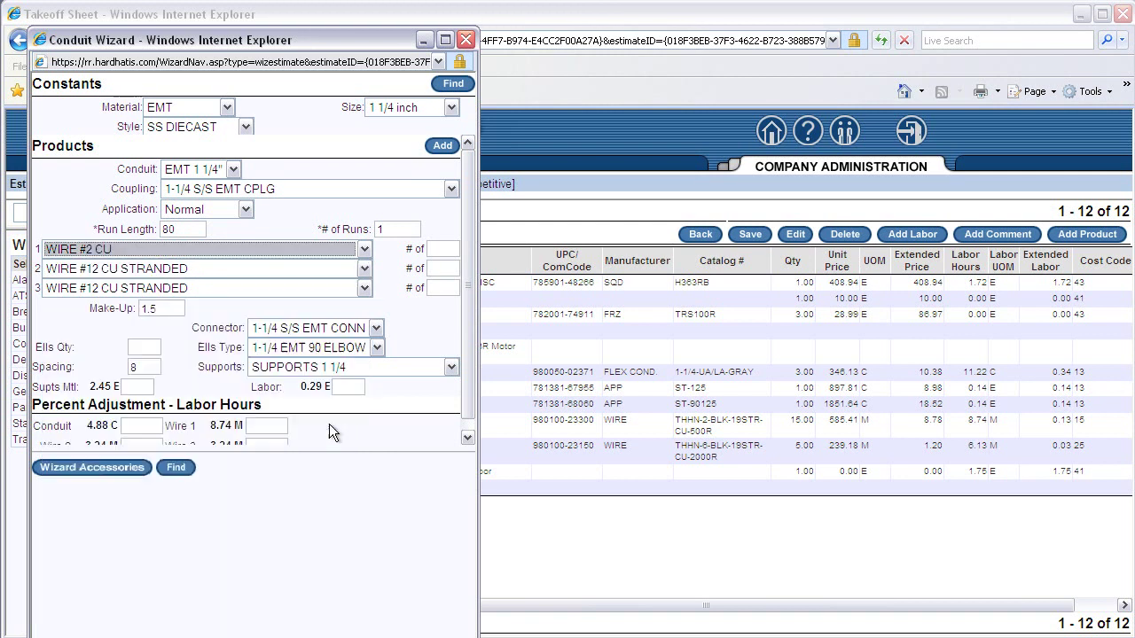
left_click(449, 246)
type("3")
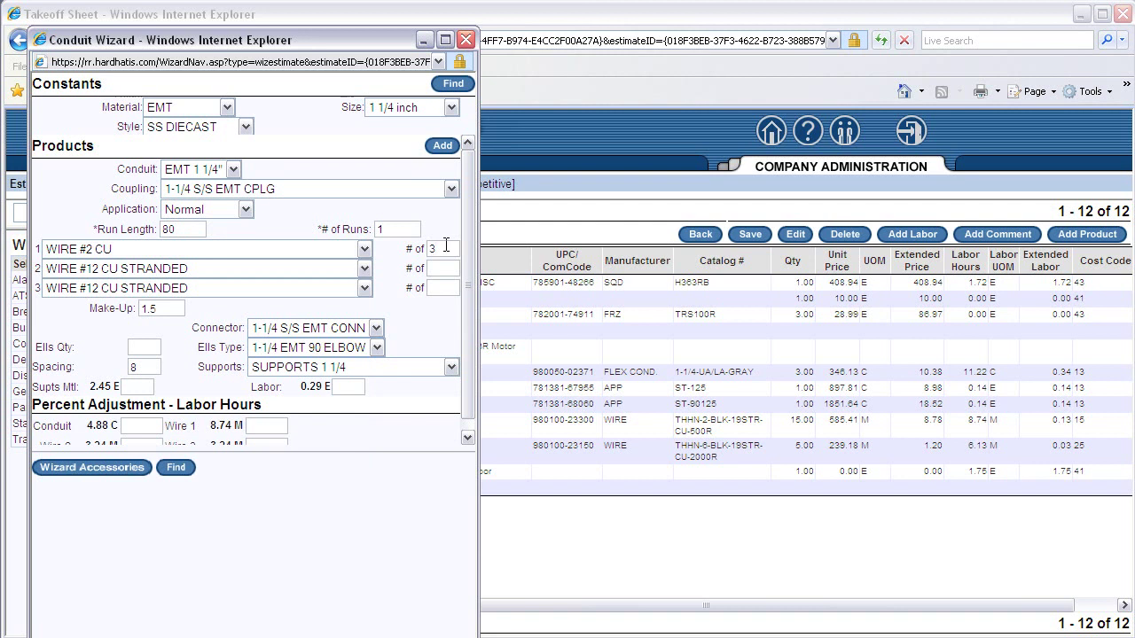
left_click(365, 268)
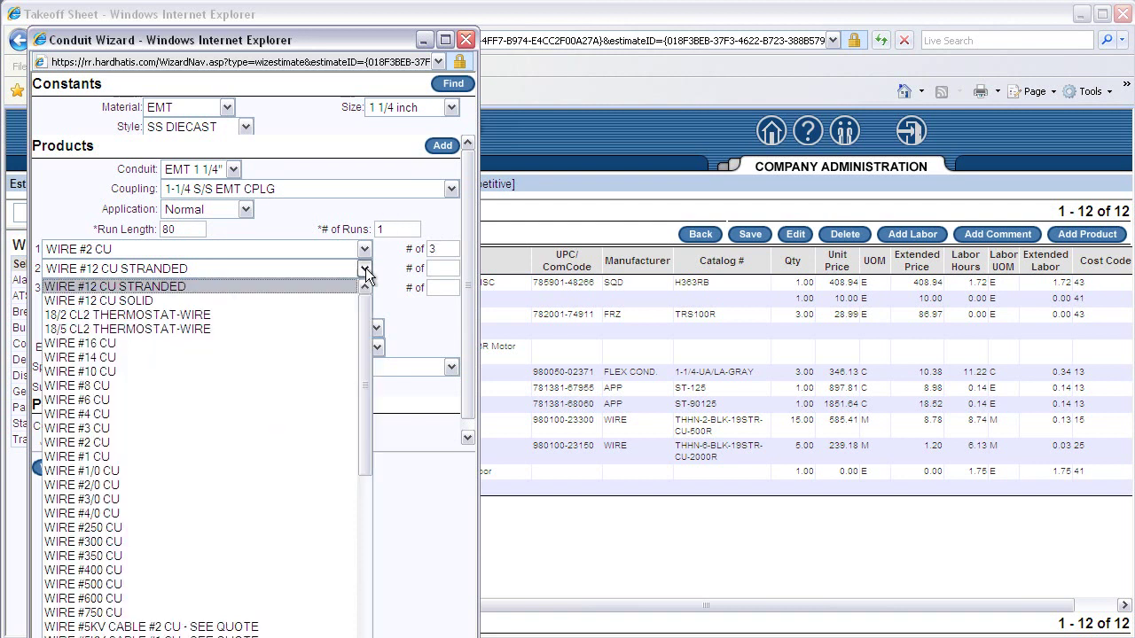
left_click(295, 386)
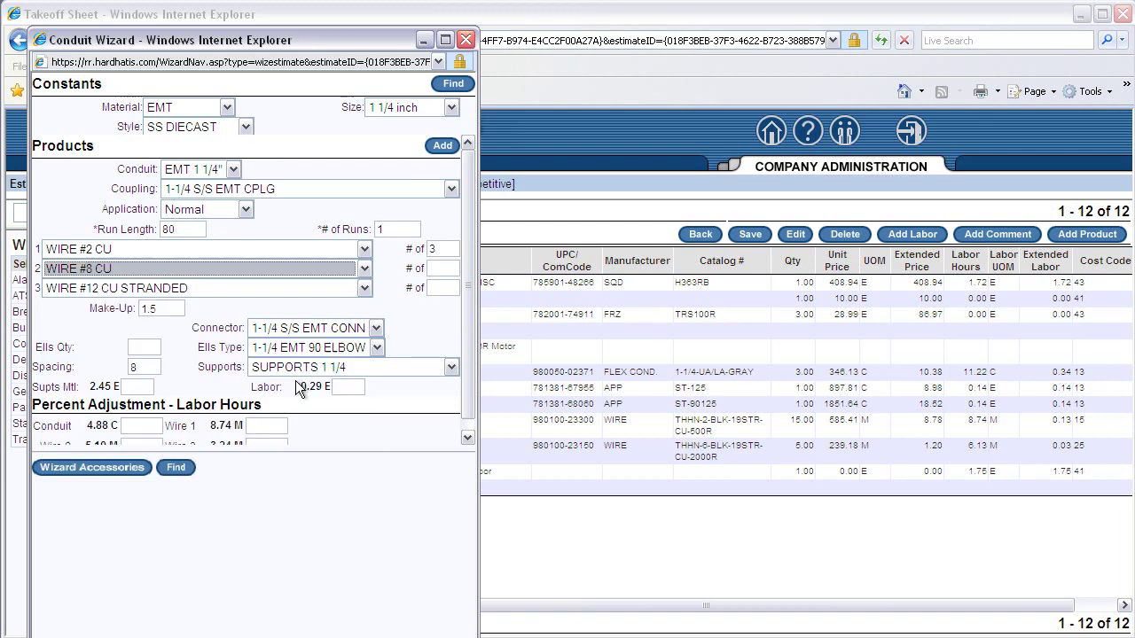
left_click(451, 267)
type("1")
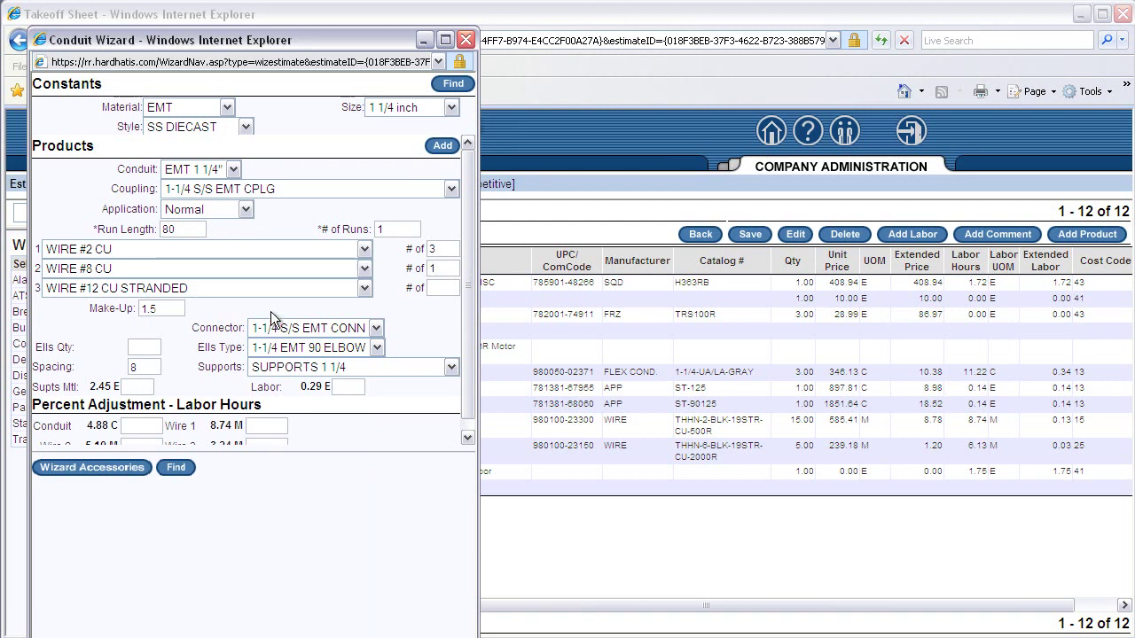
Step: Set the elbow quantity to 3, add the conduit run with its wire to the AC Unit takeoff and save it
left_click(148, 347)
type("3")
left_click(440, 146)
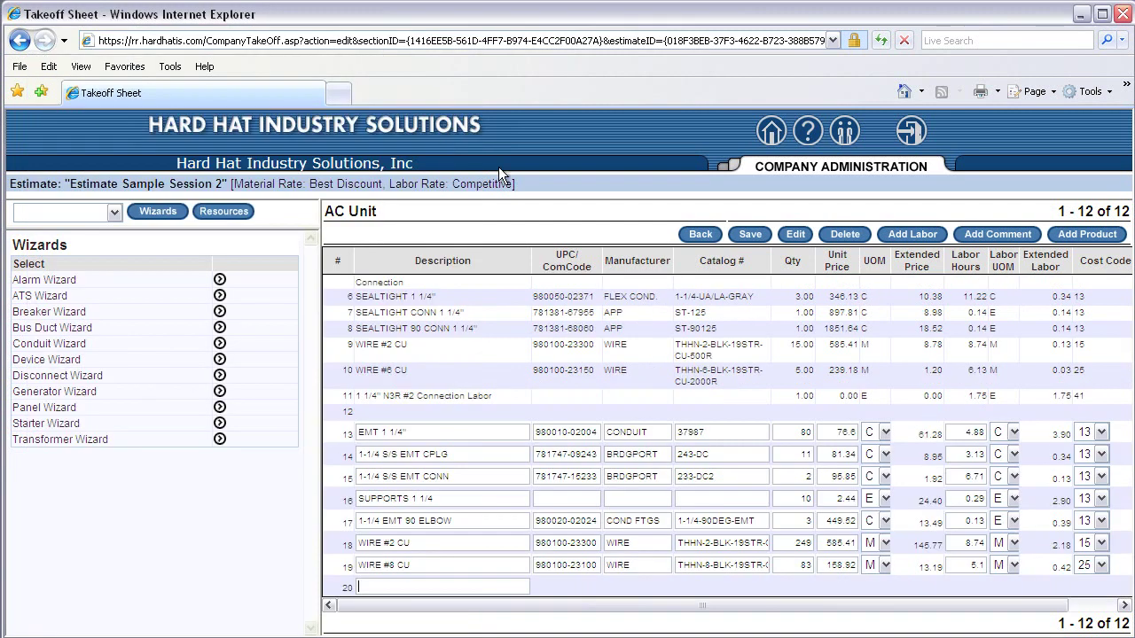
left_click(750, 236)
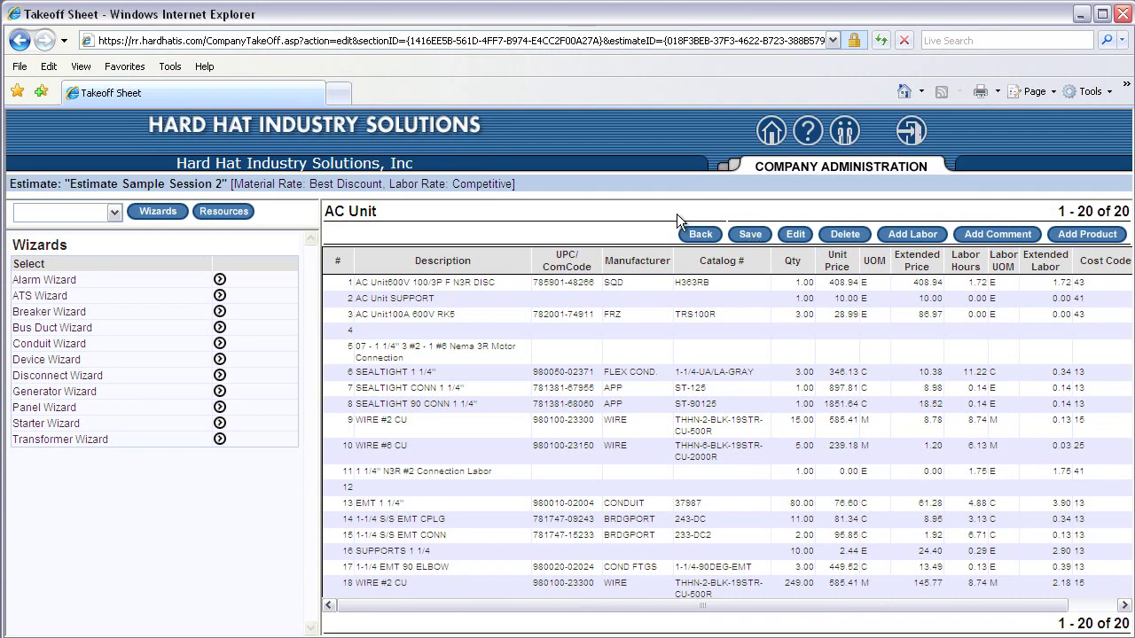
Step: Launch the Breaker Wizard, choose 100 amps and 3 poles, and find the matching breaker products
left_click(153, 217)
left_click(219, 313)
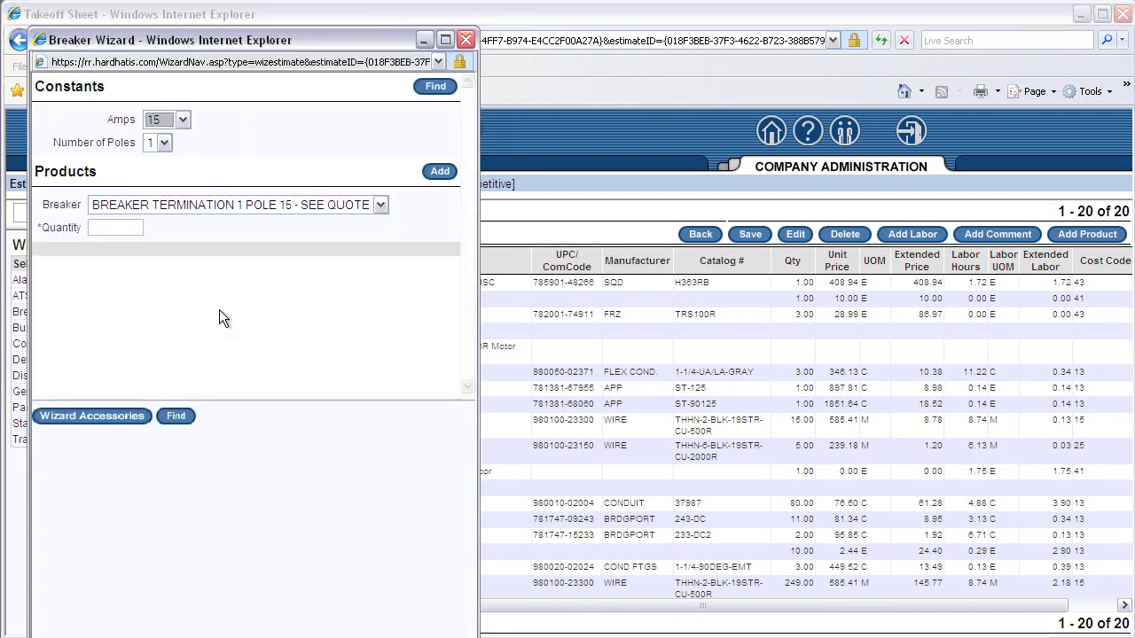
left_click(183, 117)
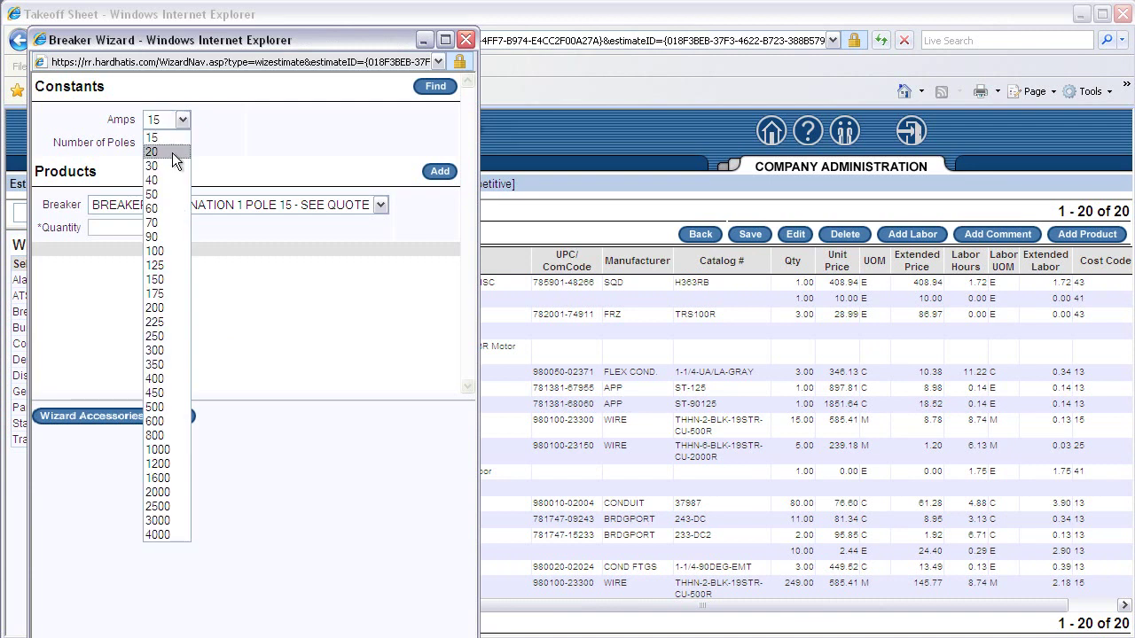
left_click(167, 250)
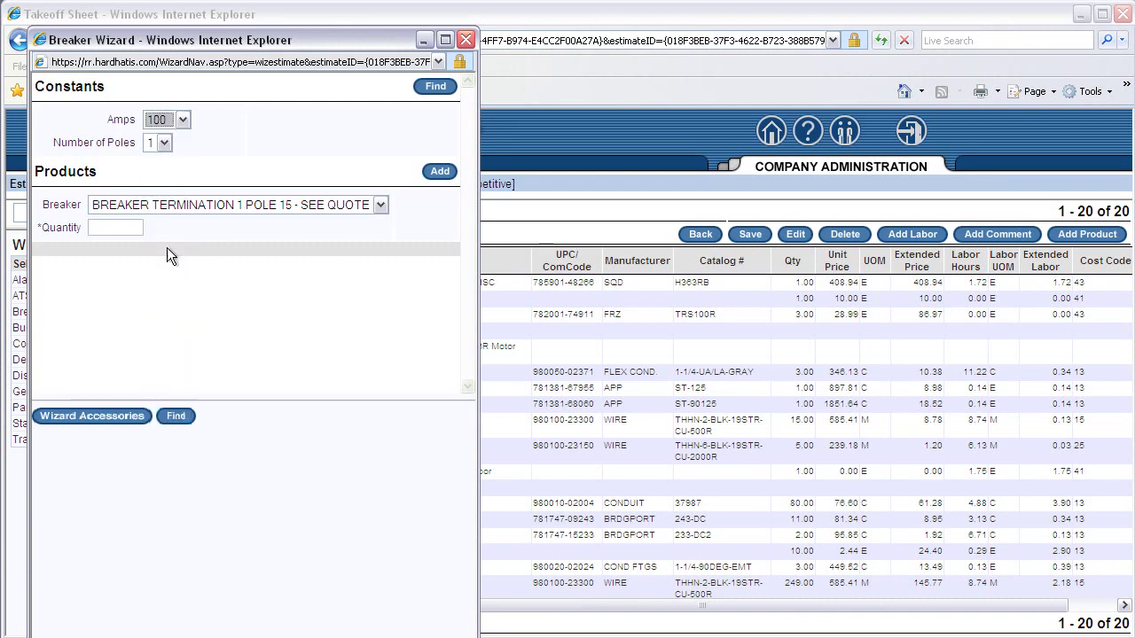
left_click(167, 144)
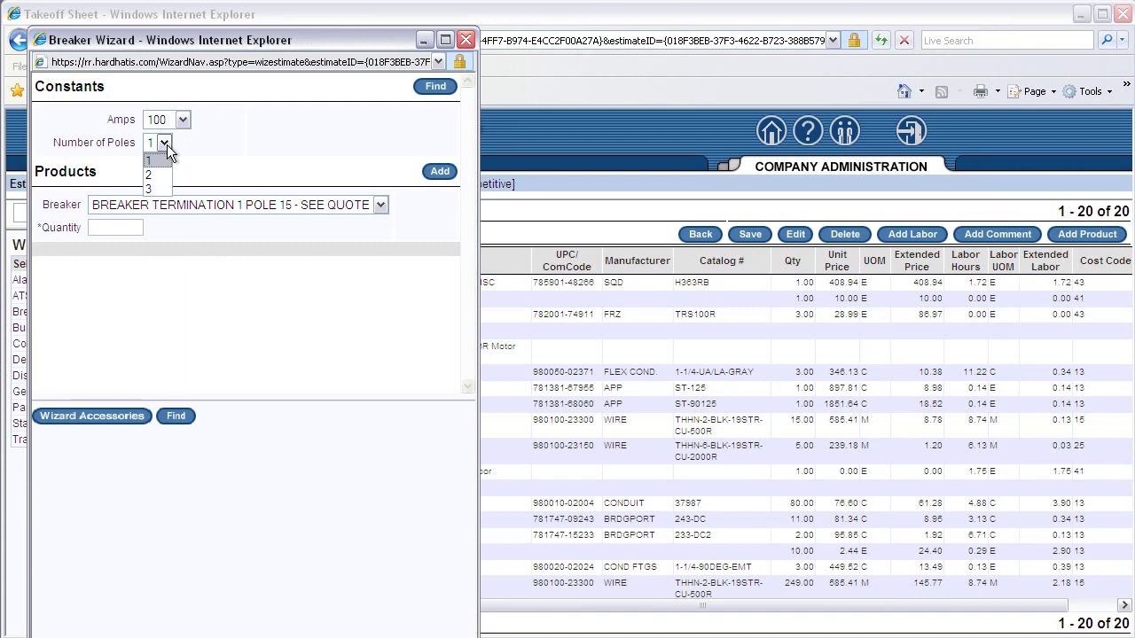
left_click(151, 189)
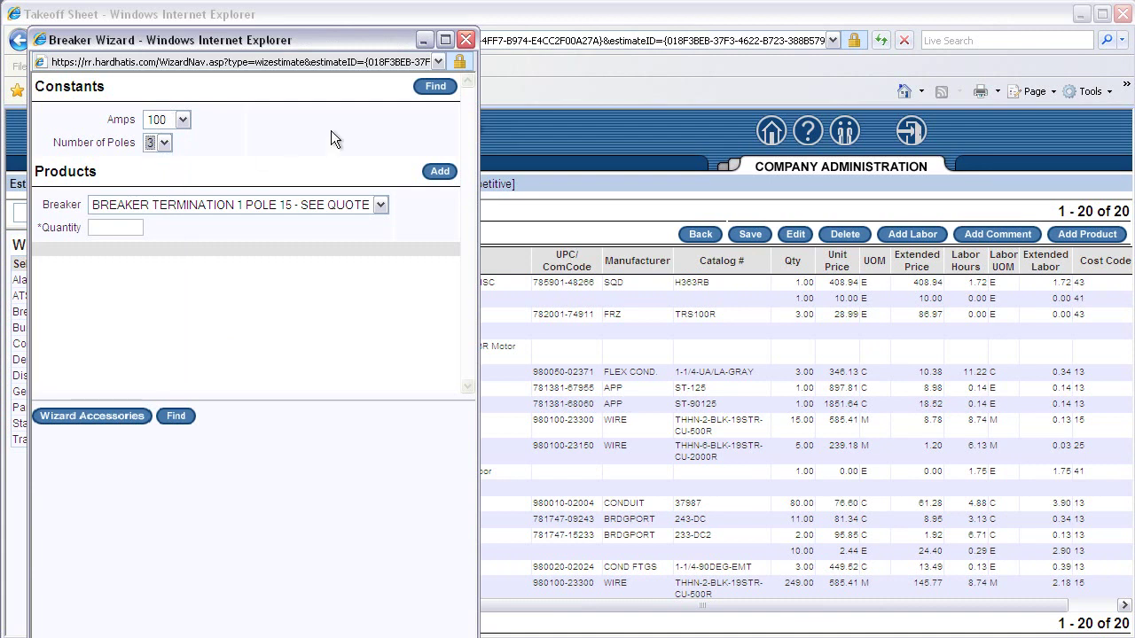
left_click(431, 92)
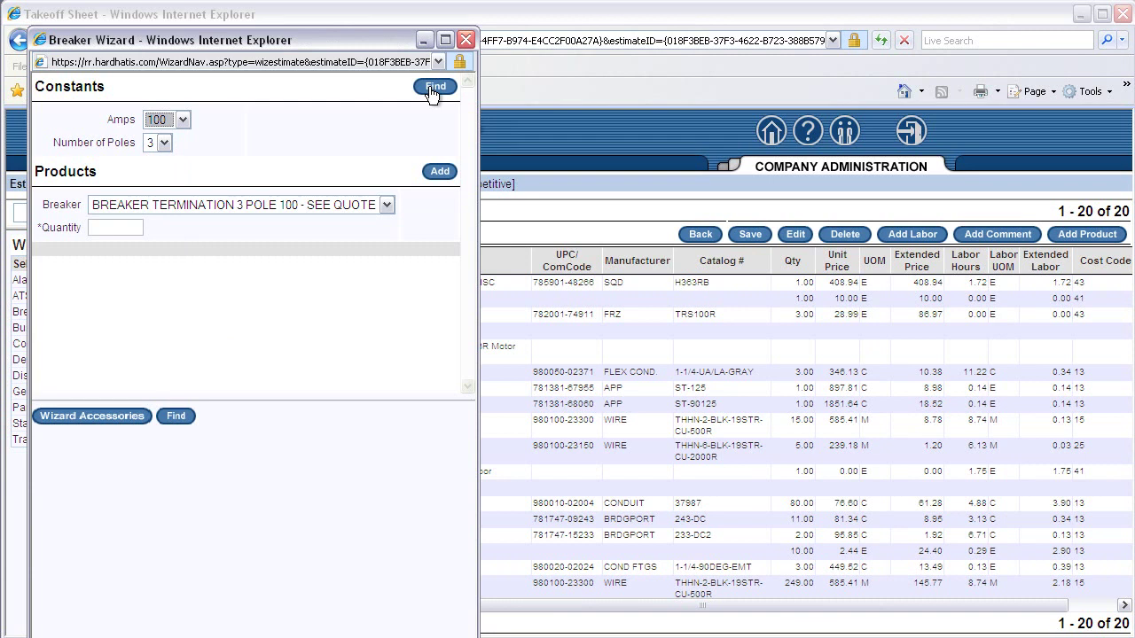
Step: Add one BREAKER TERMINATION 3 POLE 100 - SEE QUOTE to the AC Unit takeoff and save it
left_click(132, 226)
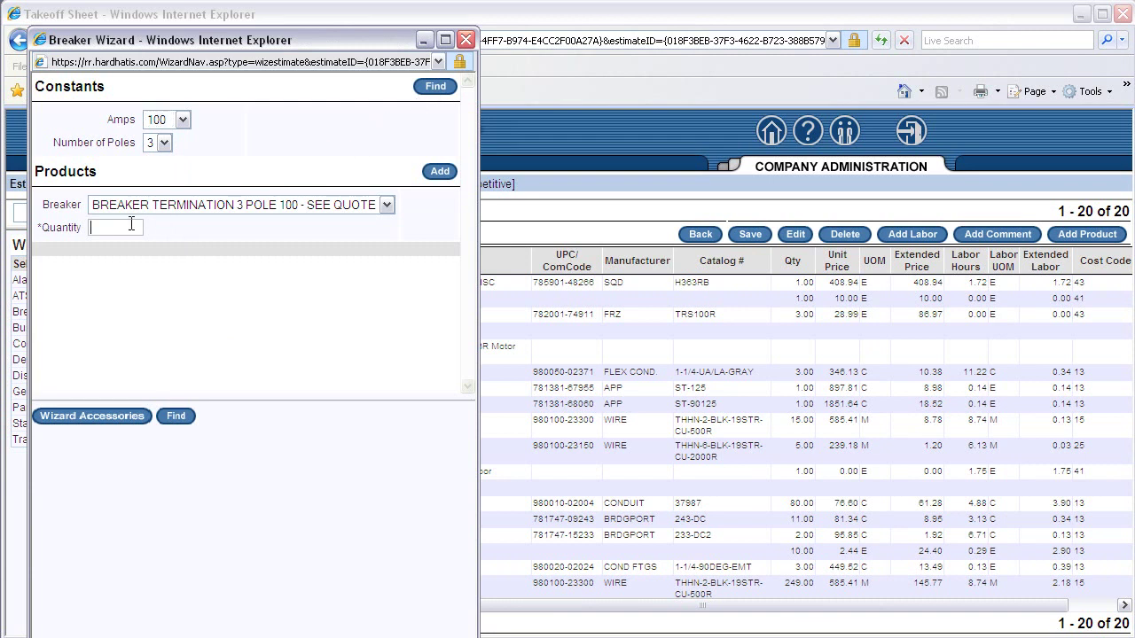
type("1")
left_click(440, 172)
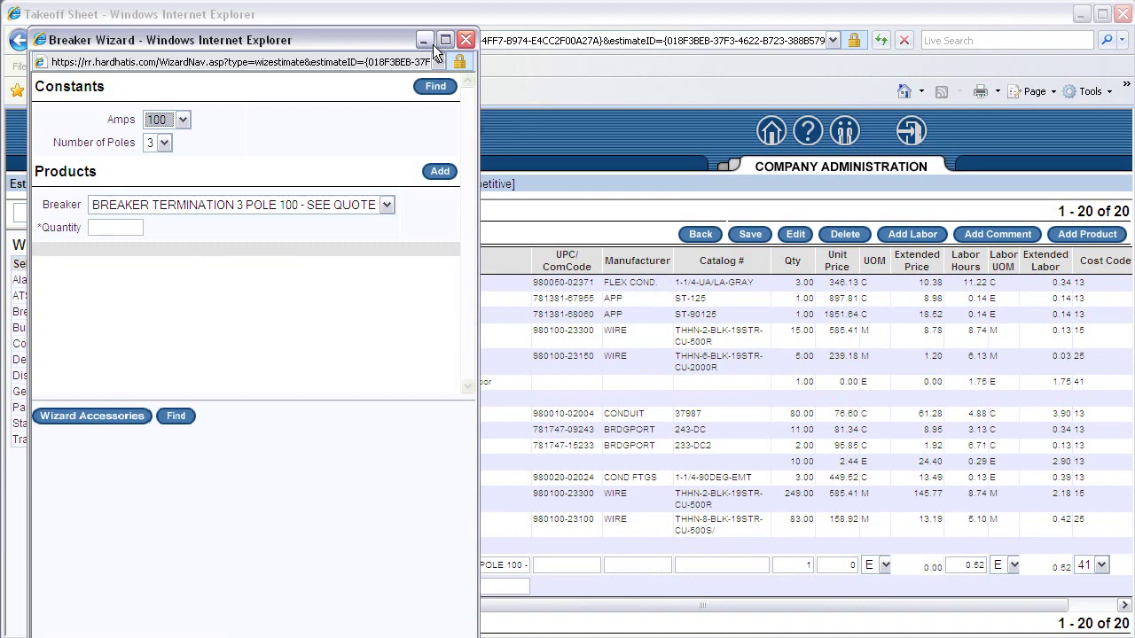
left_click(466, 40)
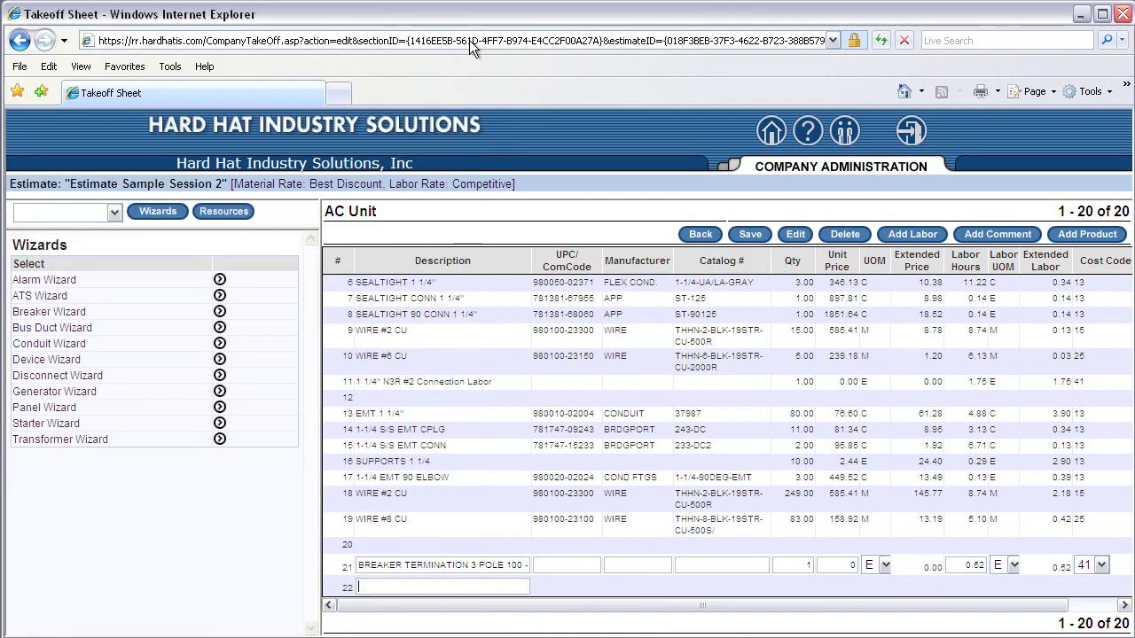
left_click(746, 236)
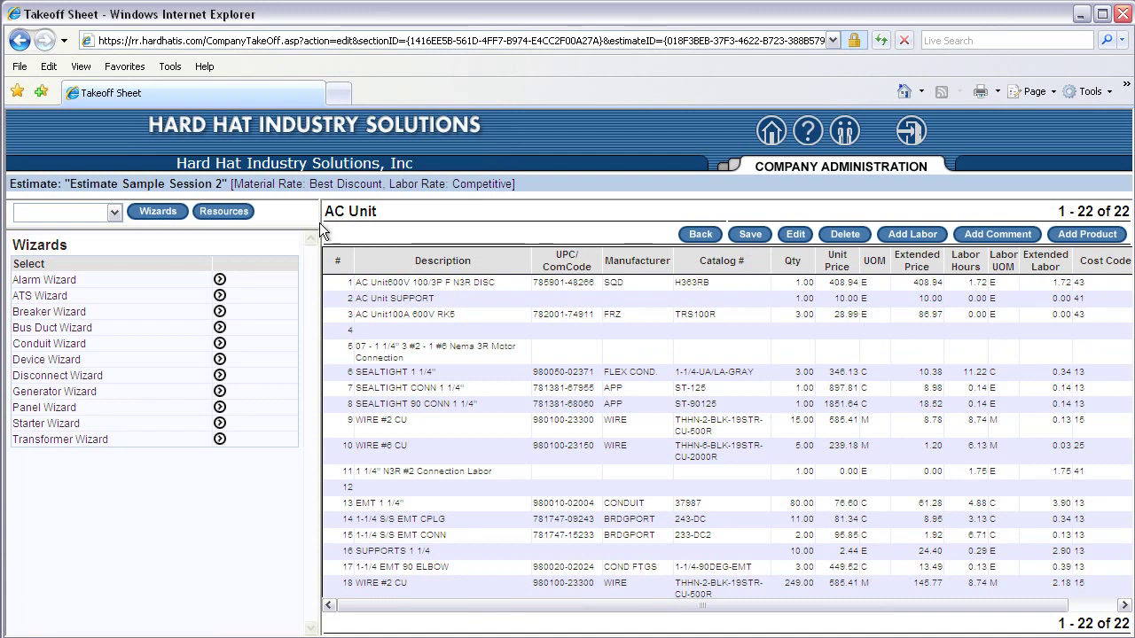
Step: Add a labor line described as "Labor Adder for Installing Breaker" with 2 labor hours and save the takeoff
left_click_drag(319, 223, 260, 220)
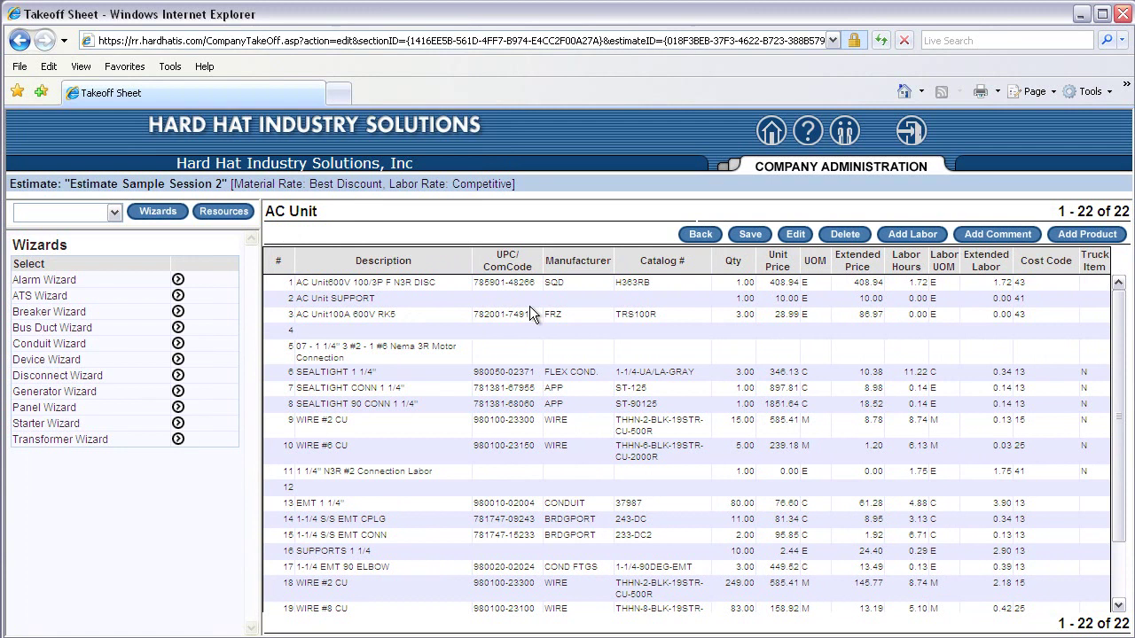
left_click(897, 238)
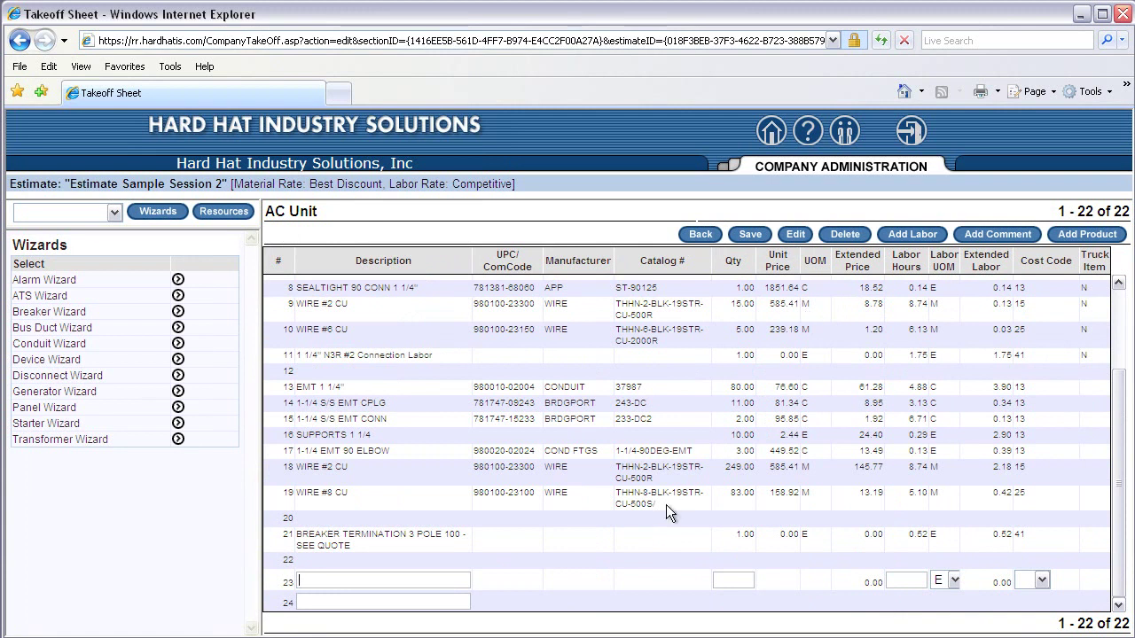
type("Labor Adder for Installing Brea")
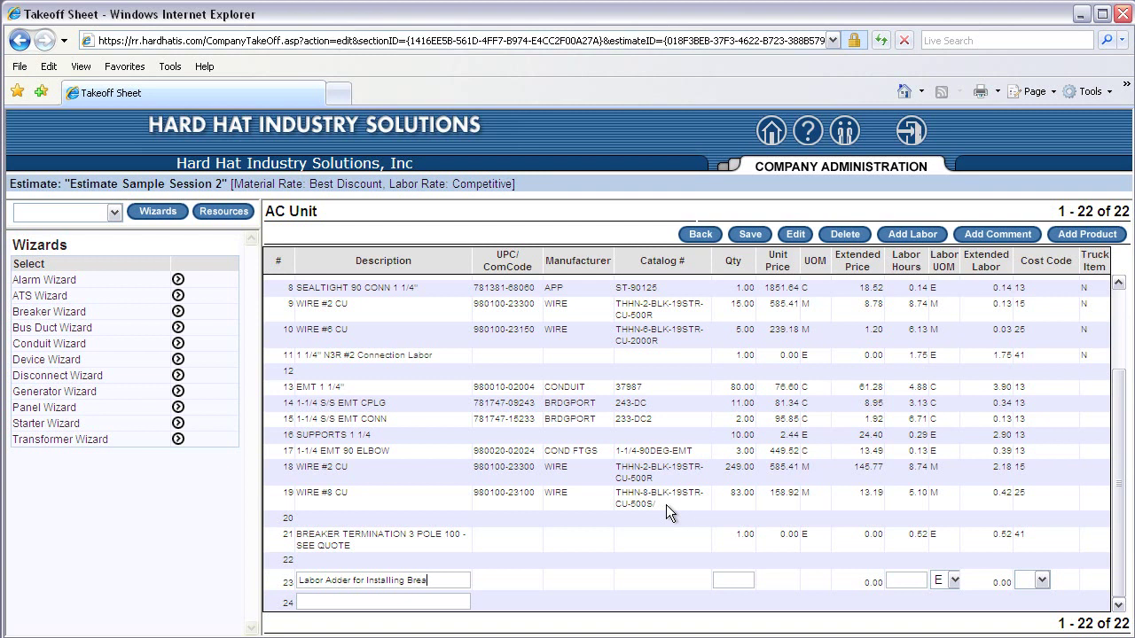
type("ker")
left_click(905, 577)
type("2")
left_click(749, 239)
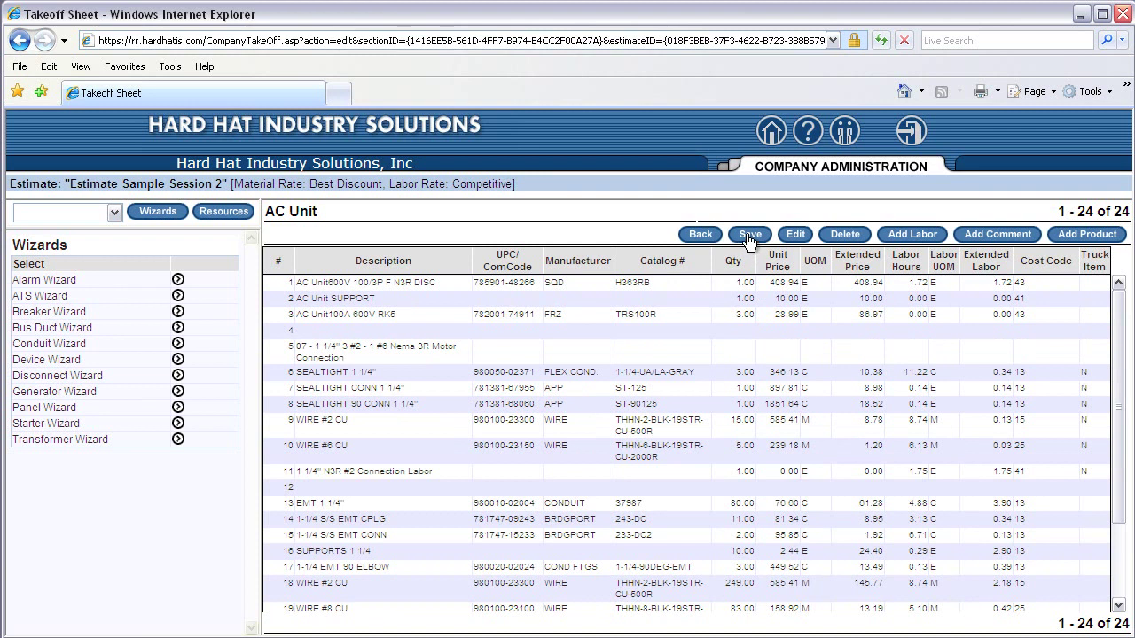
Step: Return to the estimate and create the Expenses and Quotes lists among the other expenses of section Blueprint E 1
left_click(700, 236)
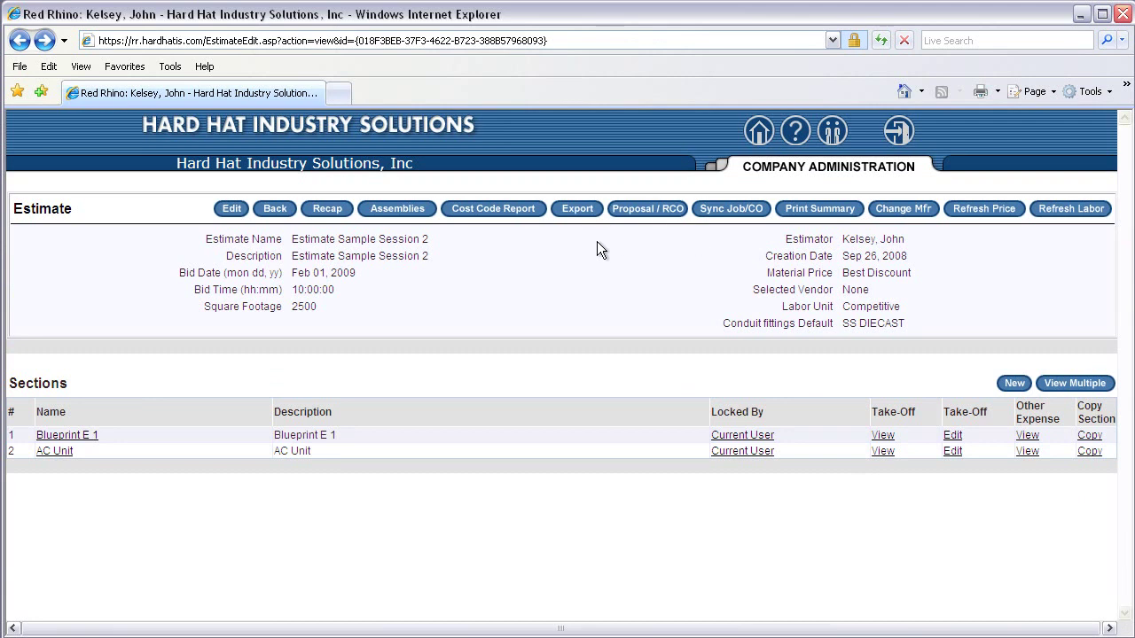
left_click(1029, 448)
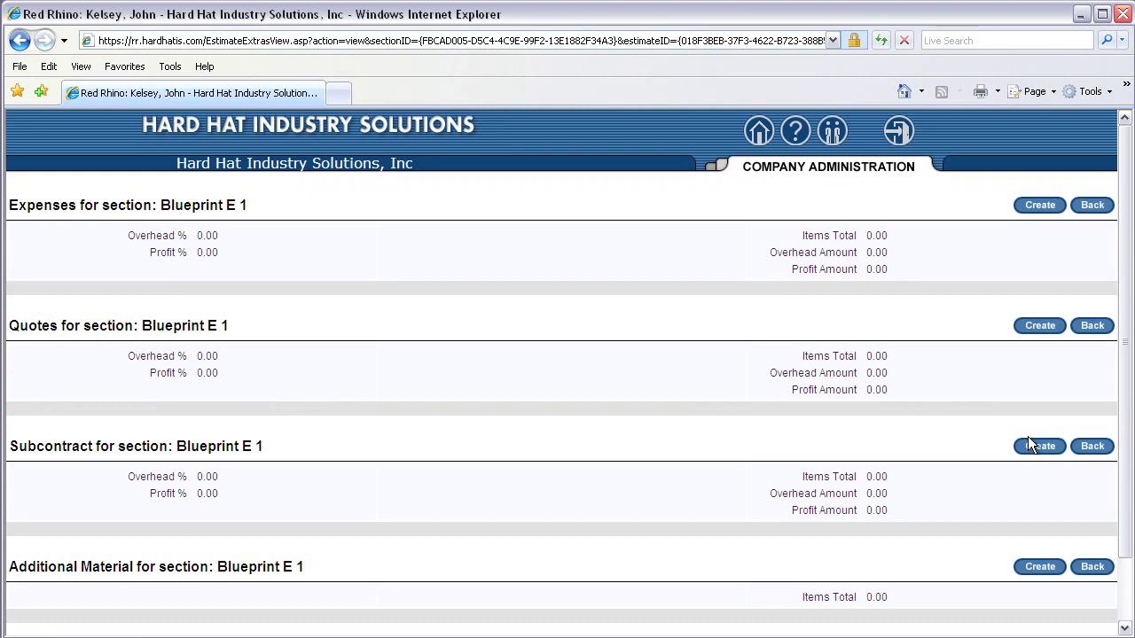
left_click(1037, 209)
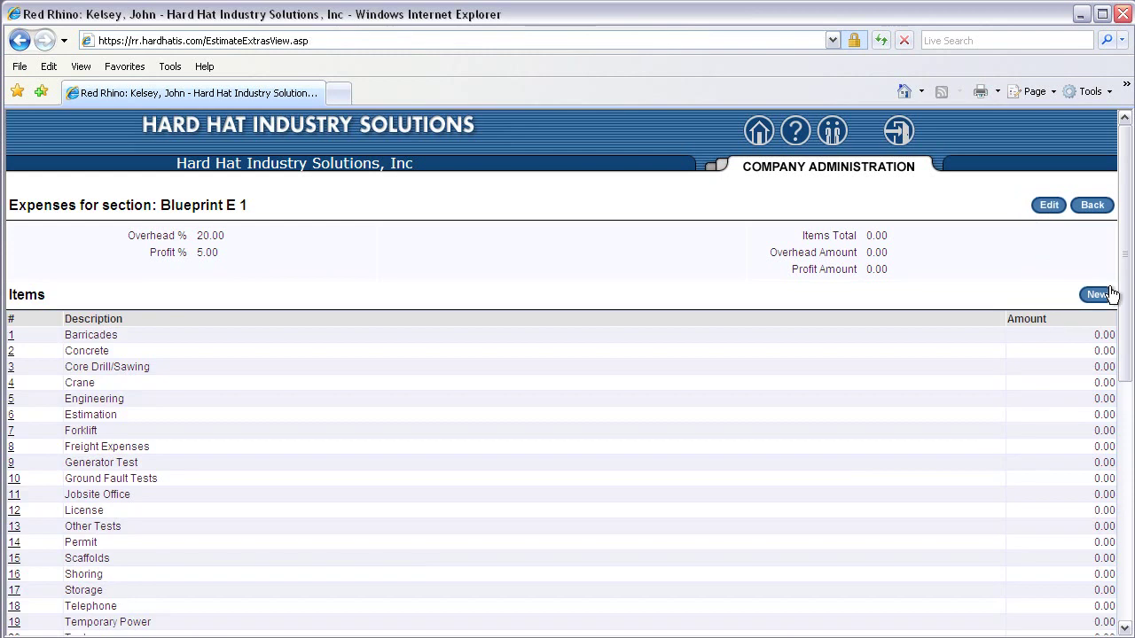
left_click_drag(1124, 293, 1124, 456)
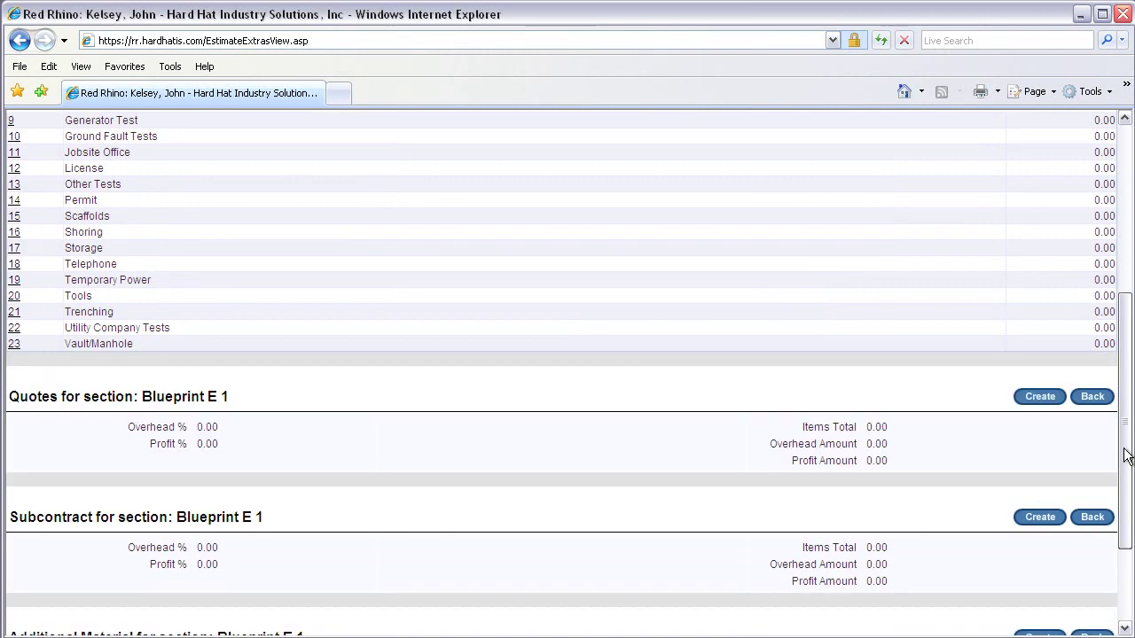
left_click(1037, 396)
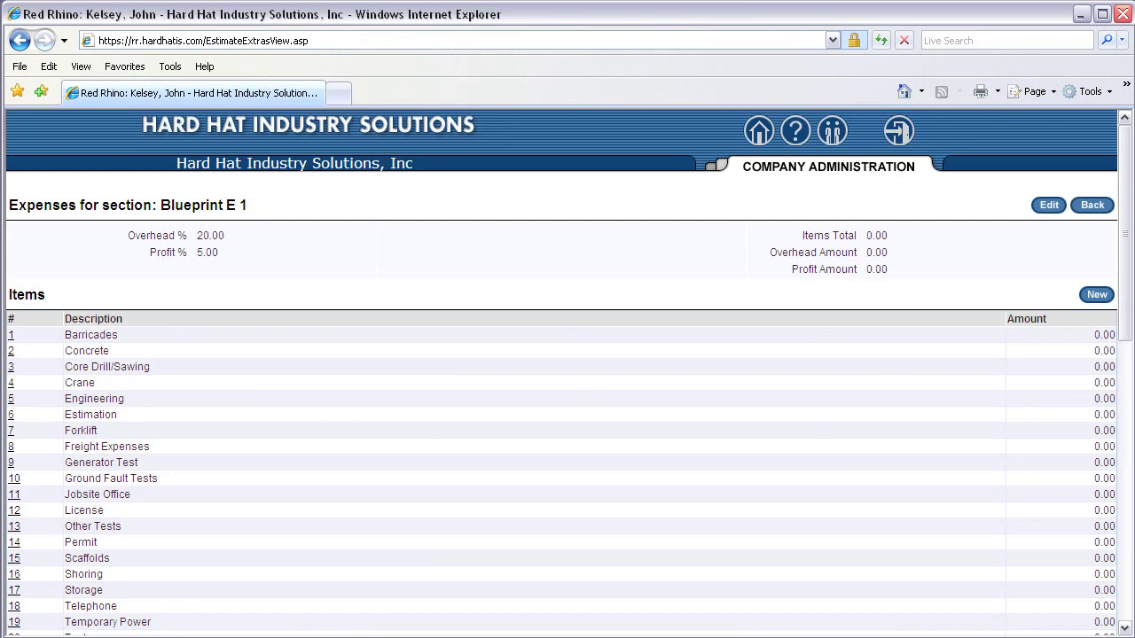
Step: Set the amount of the Switchgear quote item in section Blueprint E 1 to 6560.00 and save it
left_click_drag(1127, 337, 1126, 553)
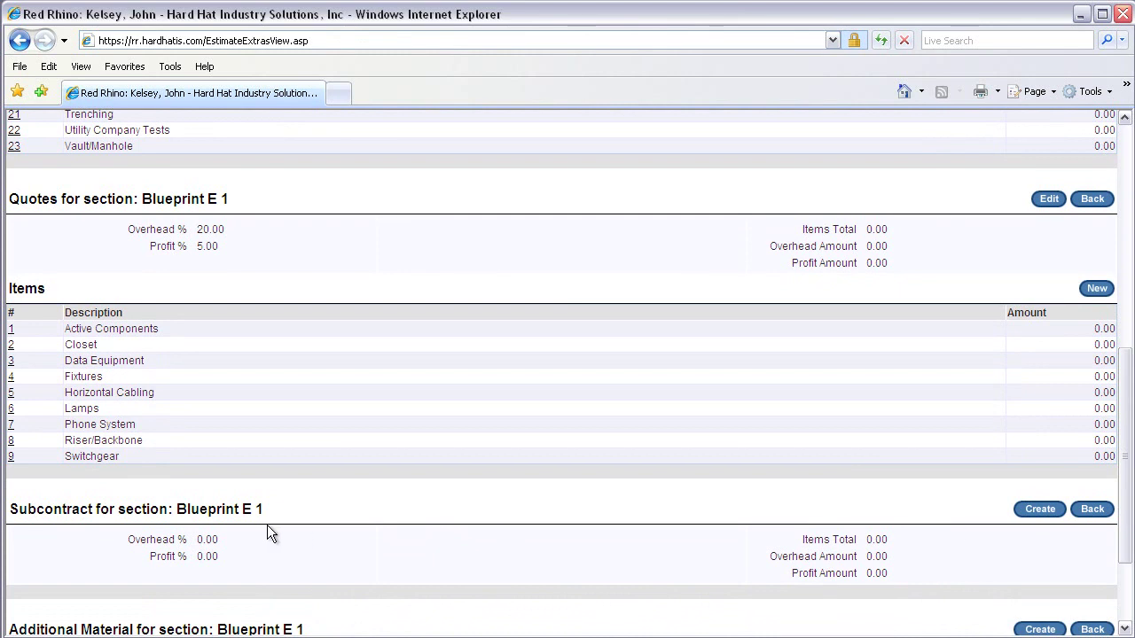
left_click(11, 456)
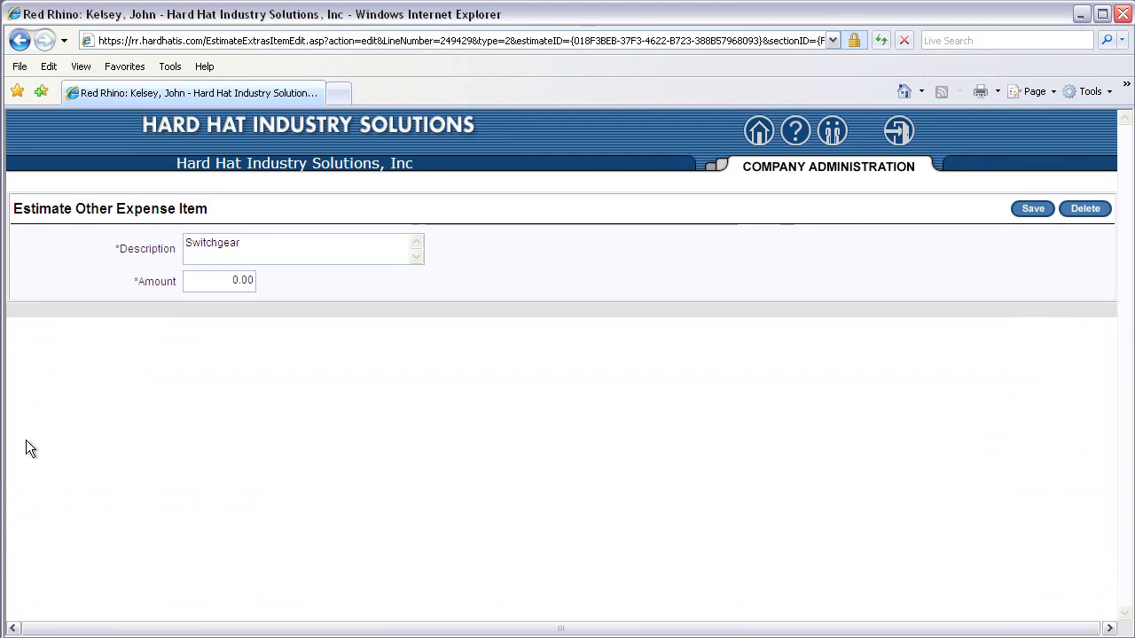
left_click(203, 284)
type("656")
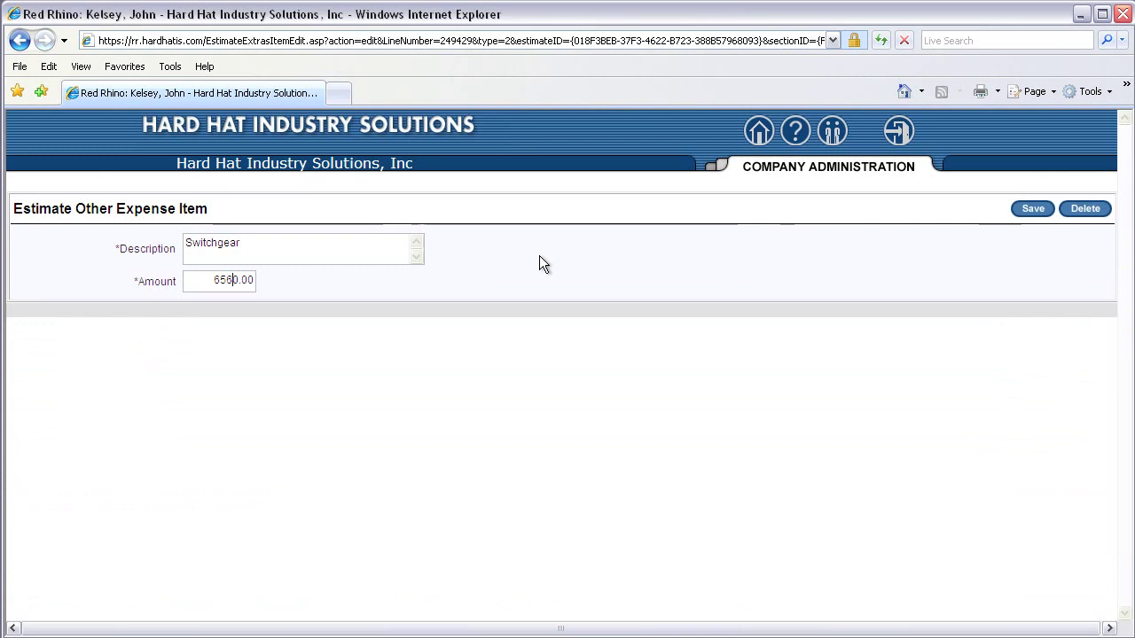
left_click(1033, 210)
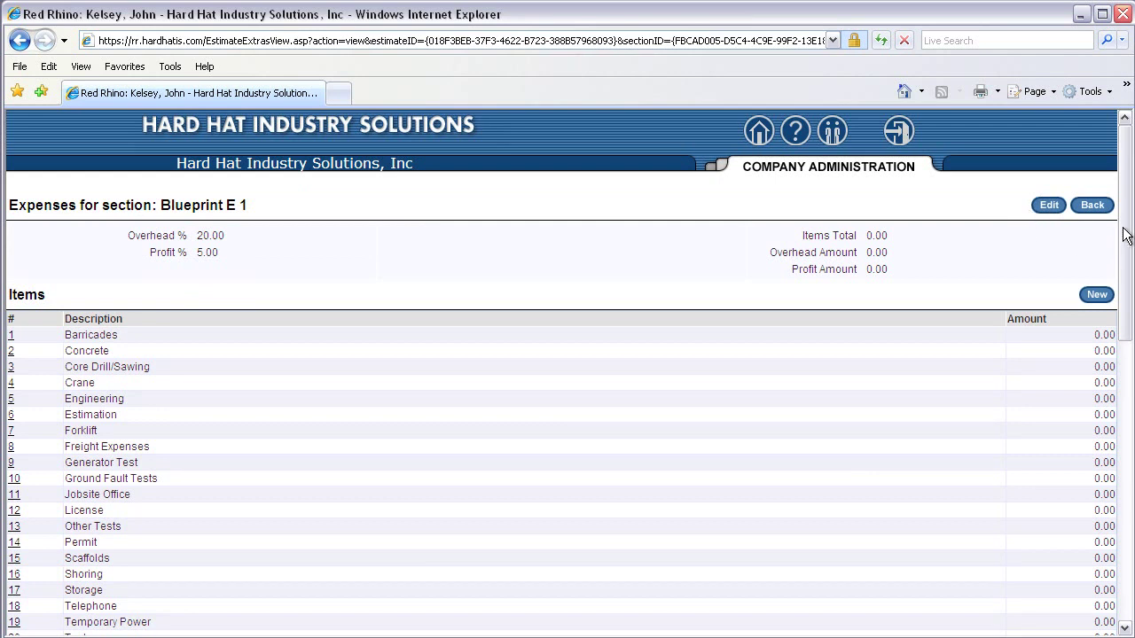
left_click_drag(1126, 235, 1125, 415)
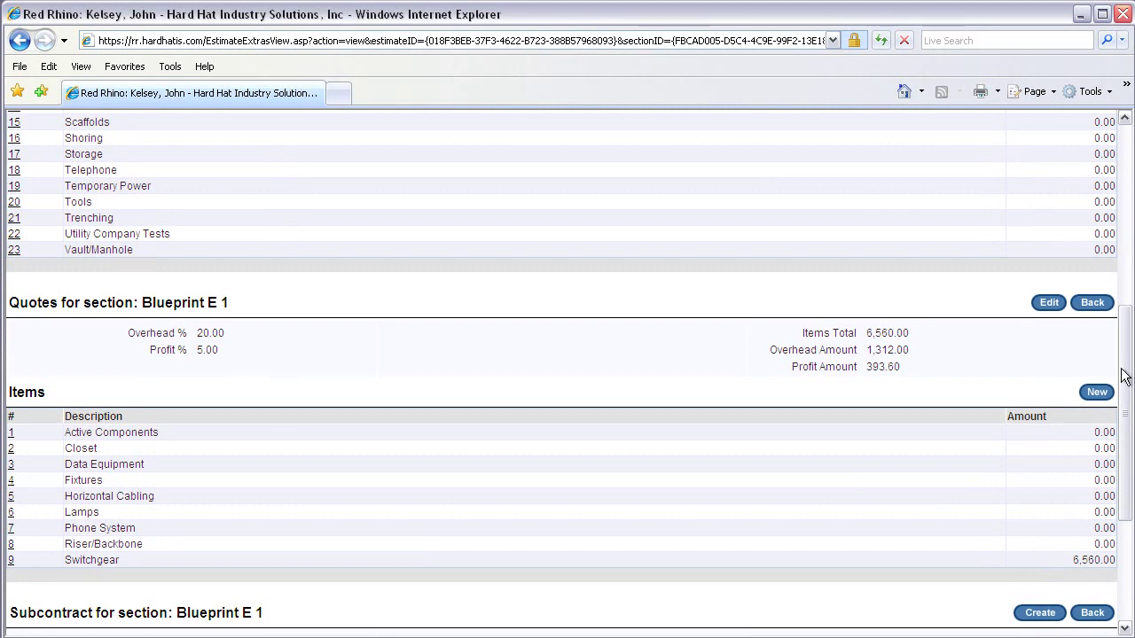
Step: Go back to the estimate and create the Expenses and Quotes lists among the other expenses of section AC Unit
left_click(1090, 304)
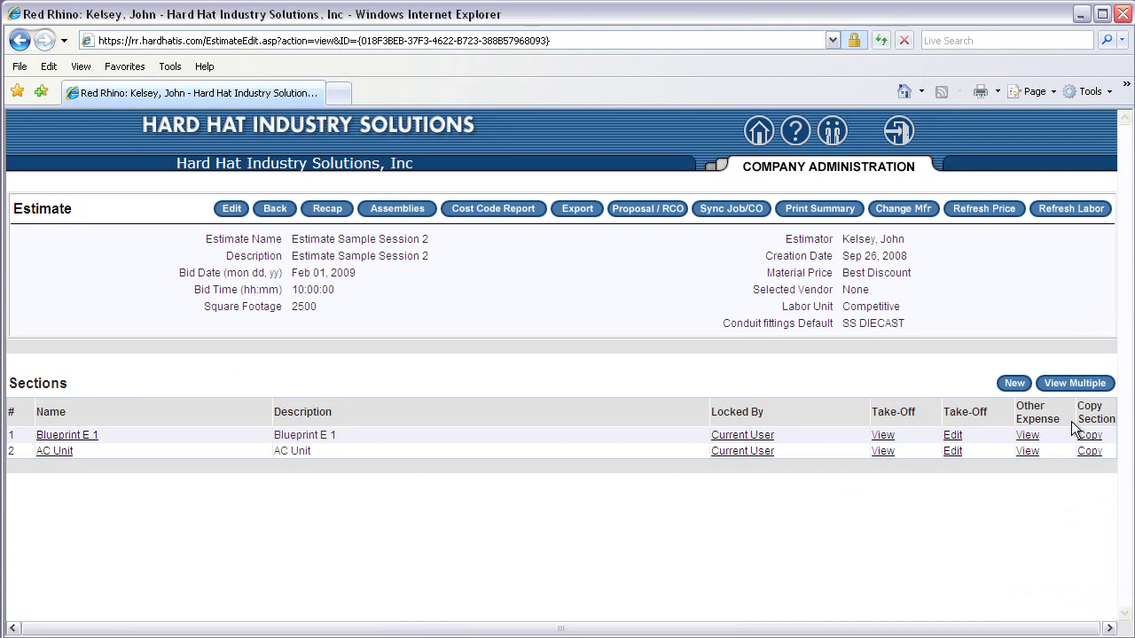
left_click(1026, 451)
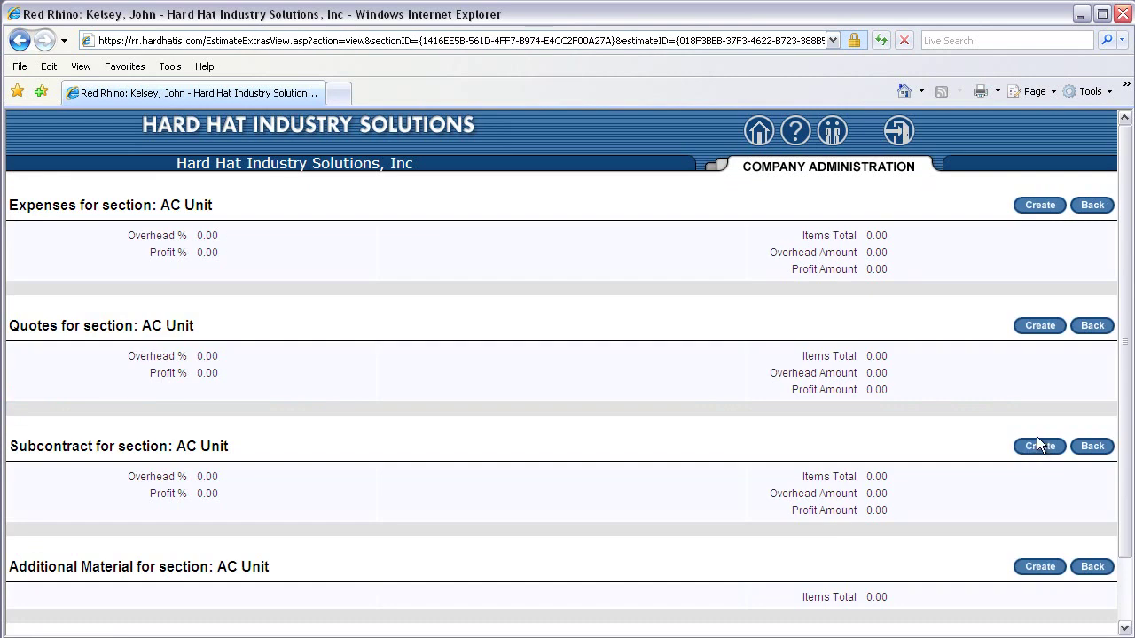
left_click(1041, 206)
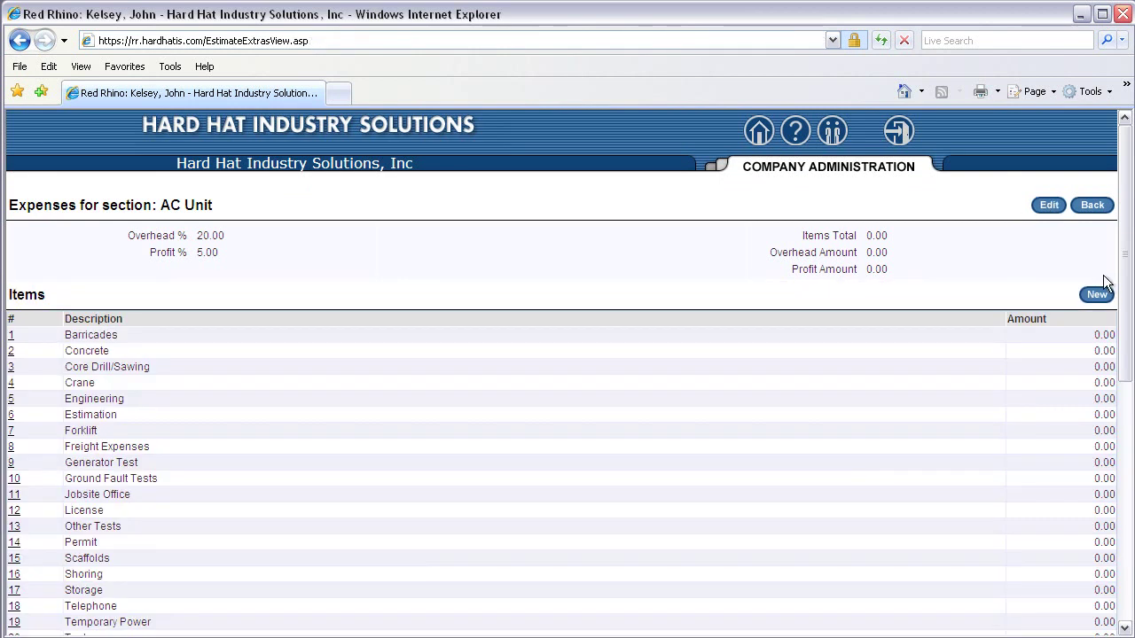
left_click_drag(1129, 279, 1107, 425)
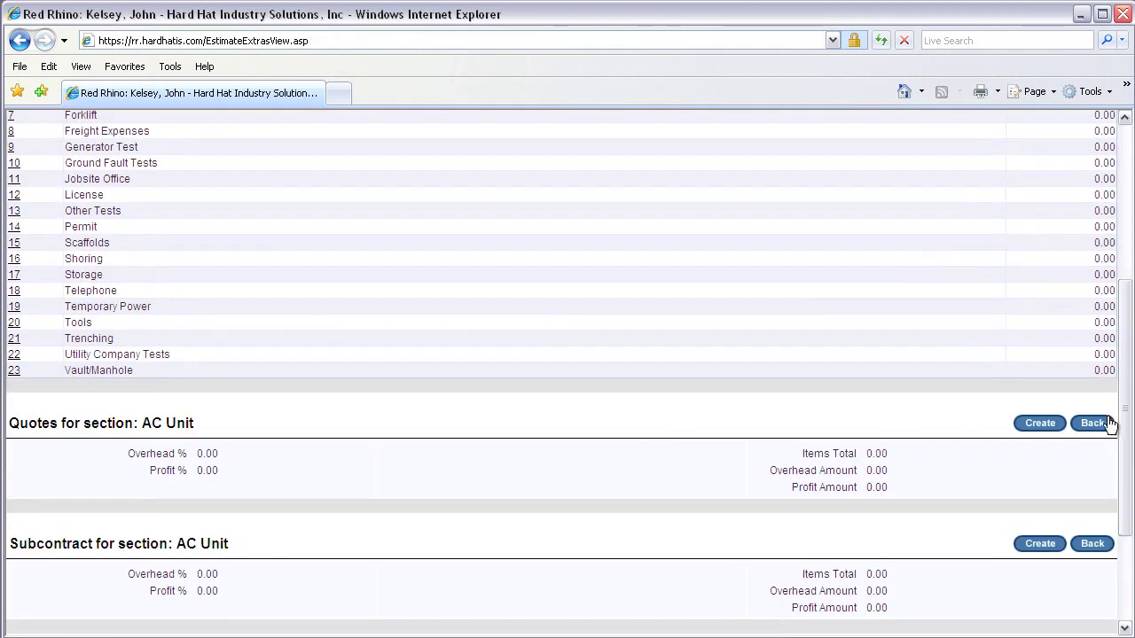
left_click(1040, 423)
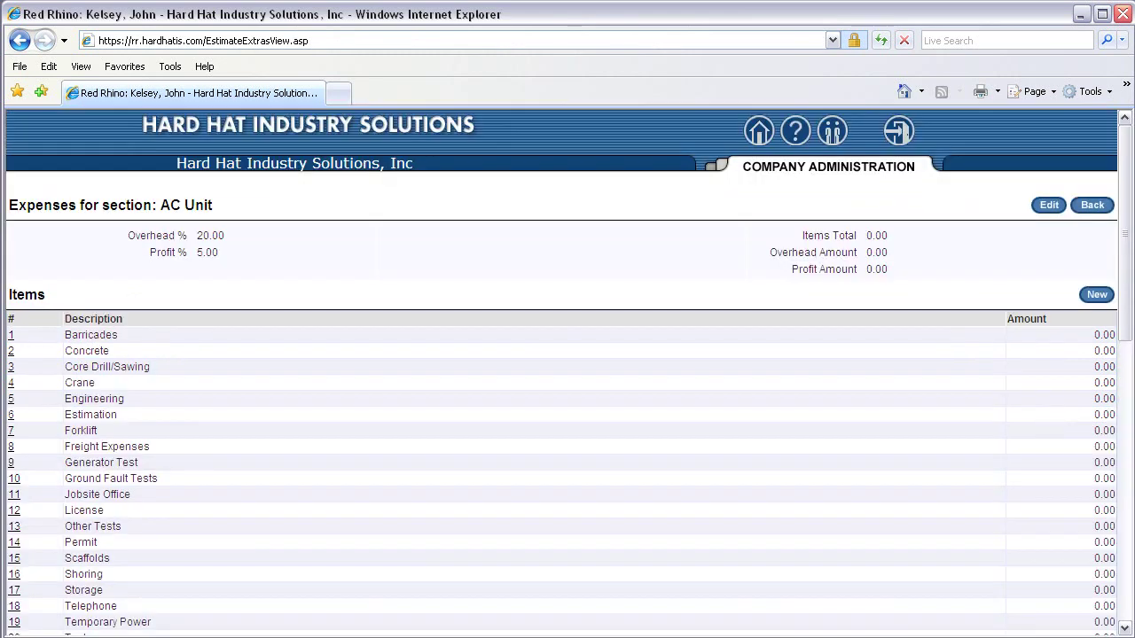
Step: Change the Switchgear quote item of section AC Unit to the description "100A Breaker" with an amount of 560, and save it
left_click_drag(1130, 331, 1127, 543)
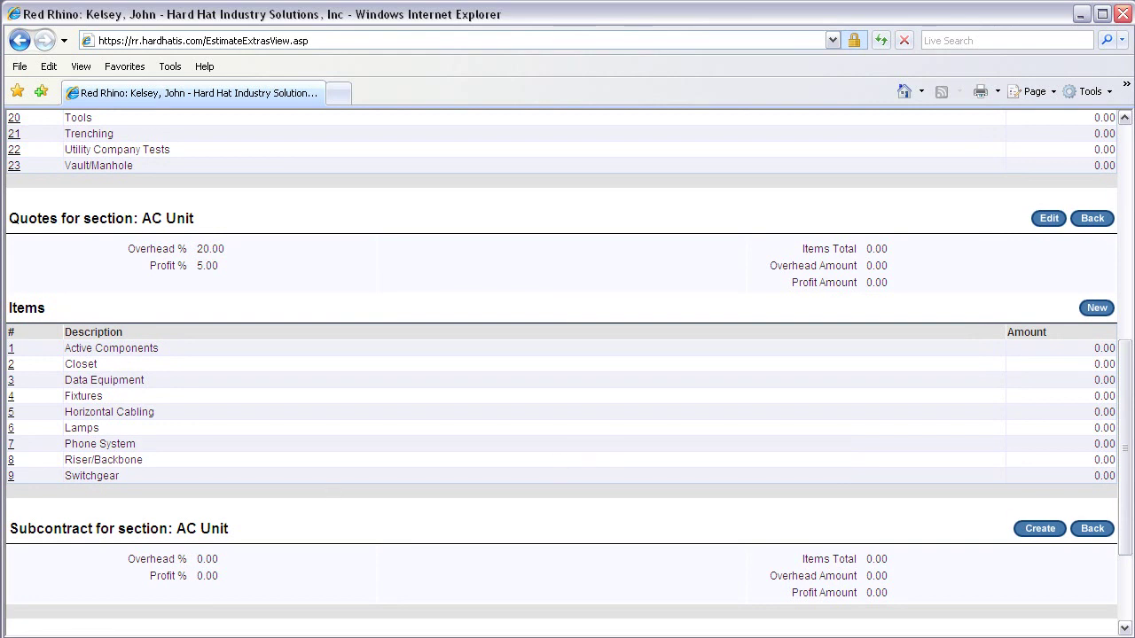
left_click(11, 477)
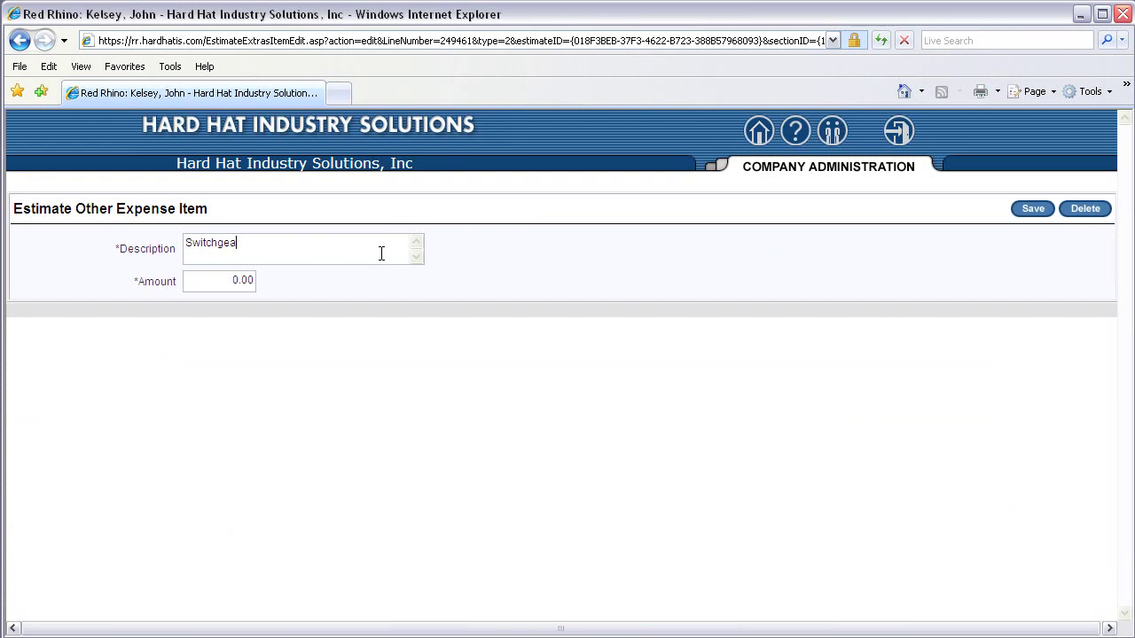
key("BackSpace")
key("BackSpace")
key("BackSpace")
key("BackSpace")
key("BackSpace")
key("BackSpace")
key("BackSpace")
key("BackSpace")
key("BackSpace")
type("100A Breaker")
key("Tab")
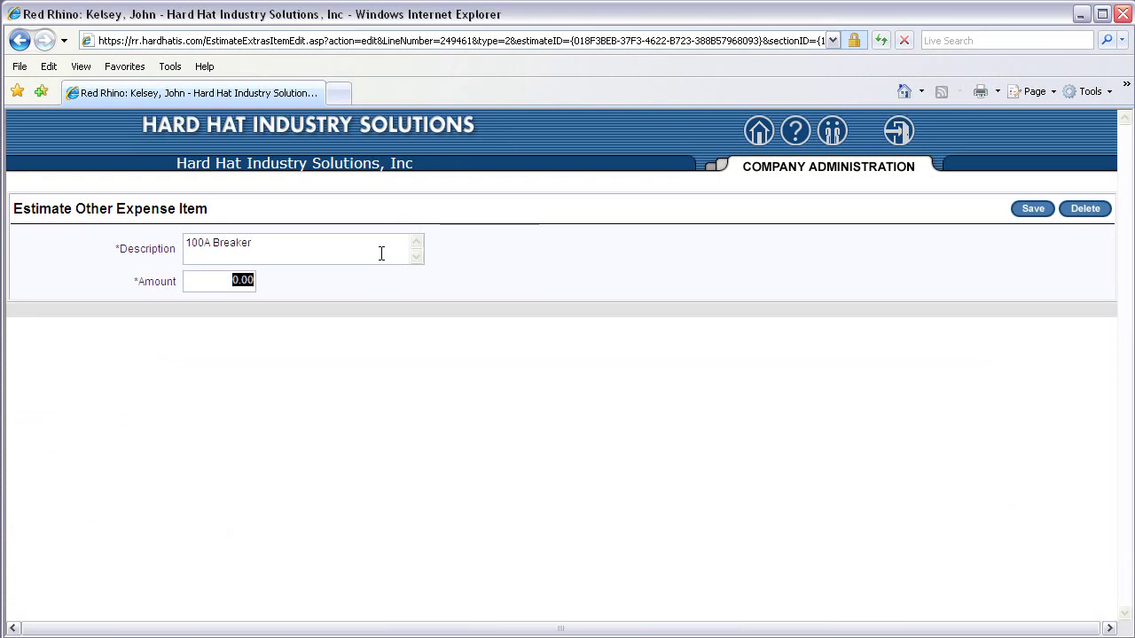
type("560")
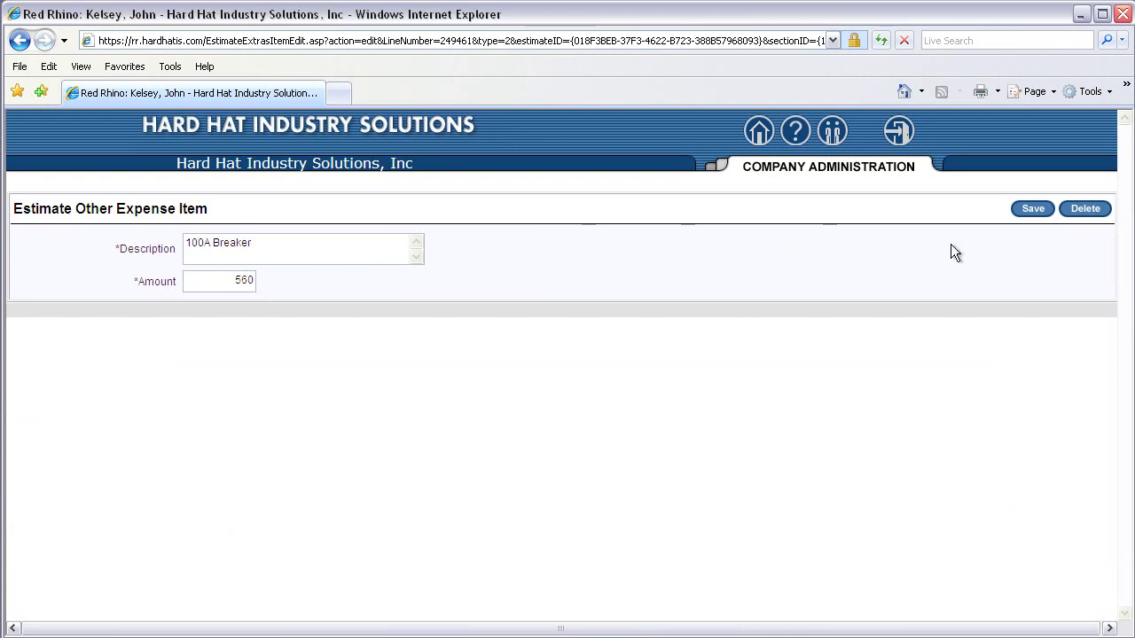
left_click(1032, 210)
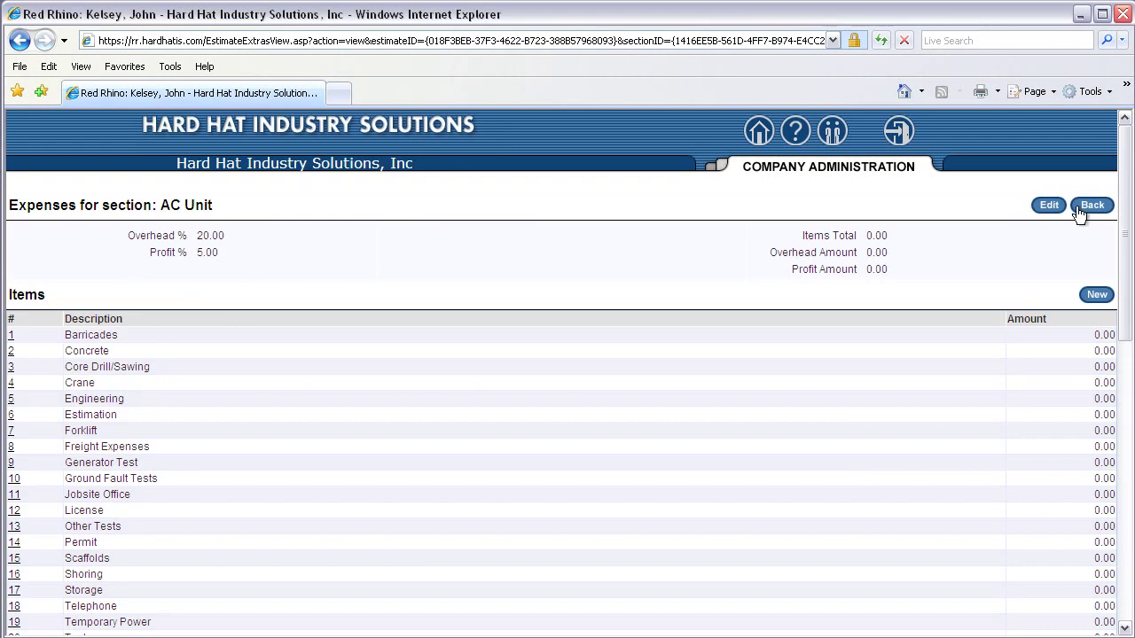
Step: In the estimate's recap, set overhead to 15 %, profit to 15 % and the crew rate to $35, and save
left_click(1090, 213)
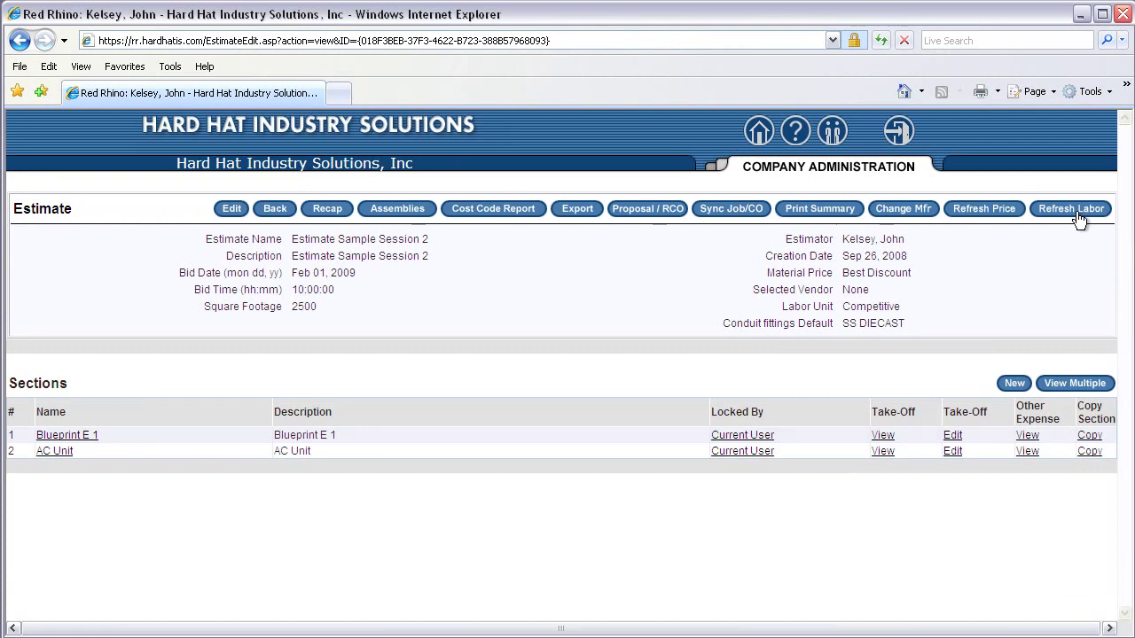
left_click(325, 213)
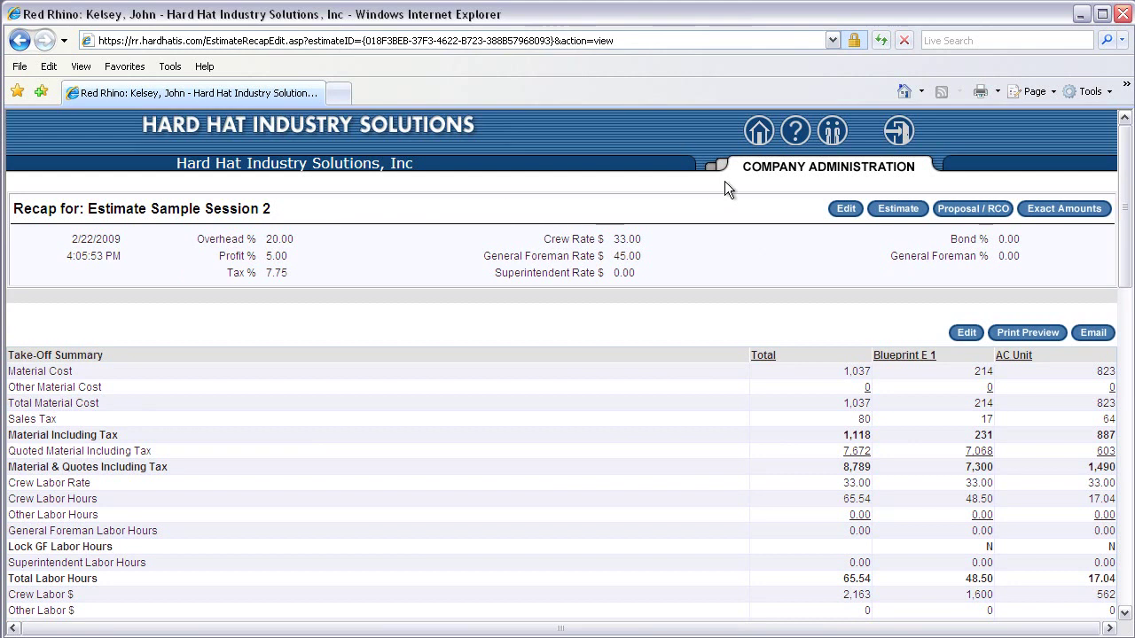
left_click(845, 213)
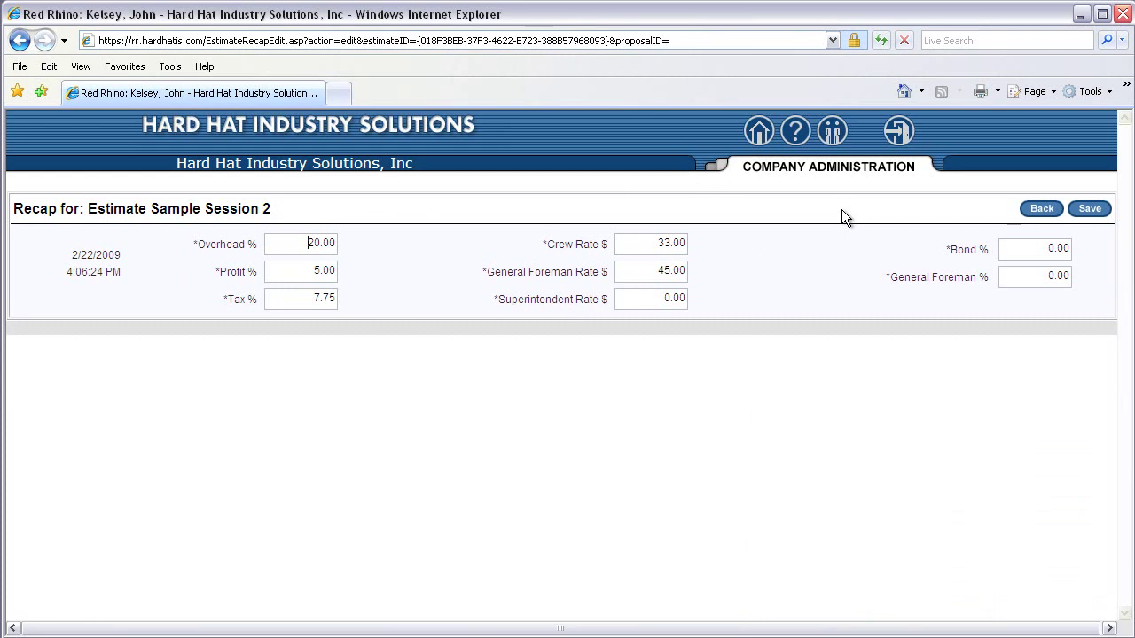
key("Delete")
key("Delete")
type("15")
key("Tab")
type("15")
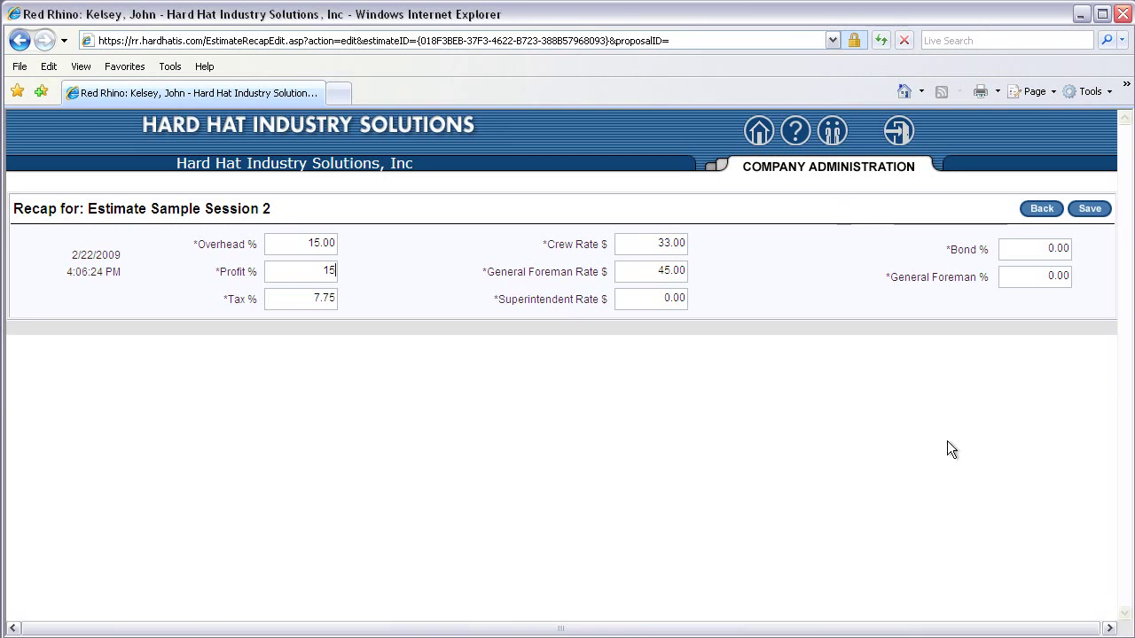
key("Tab")
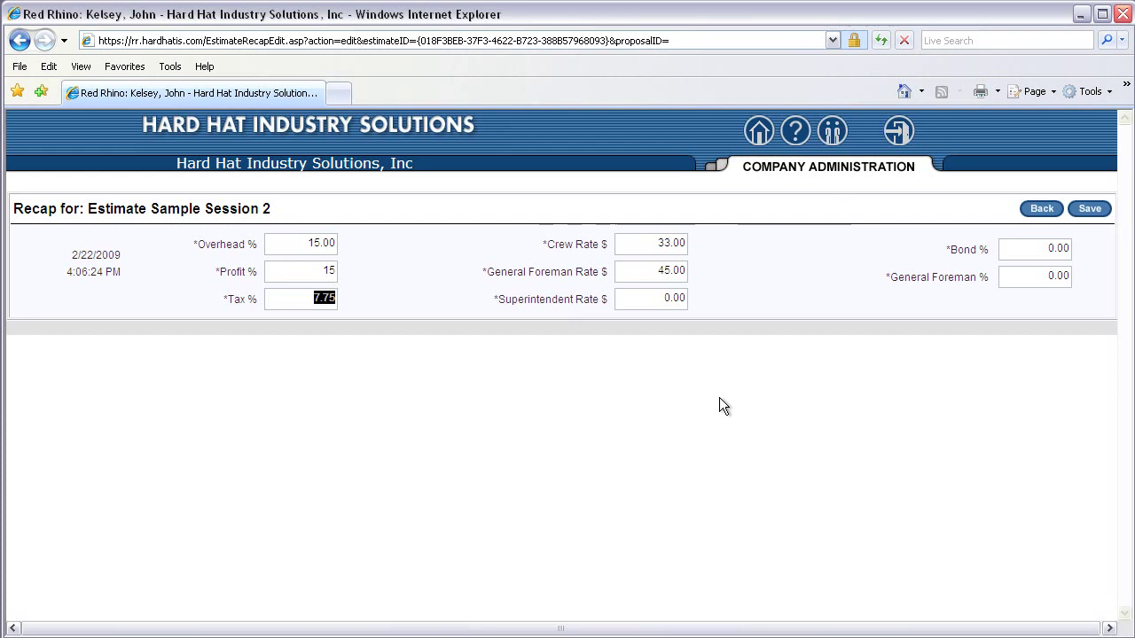
key("Tab")
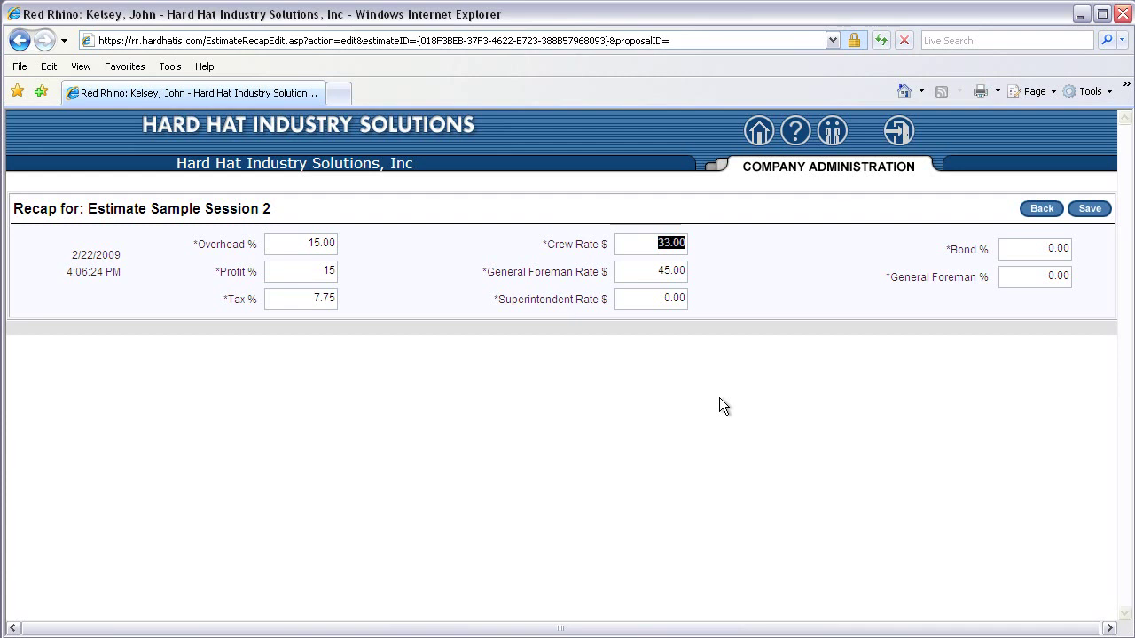
type("35")
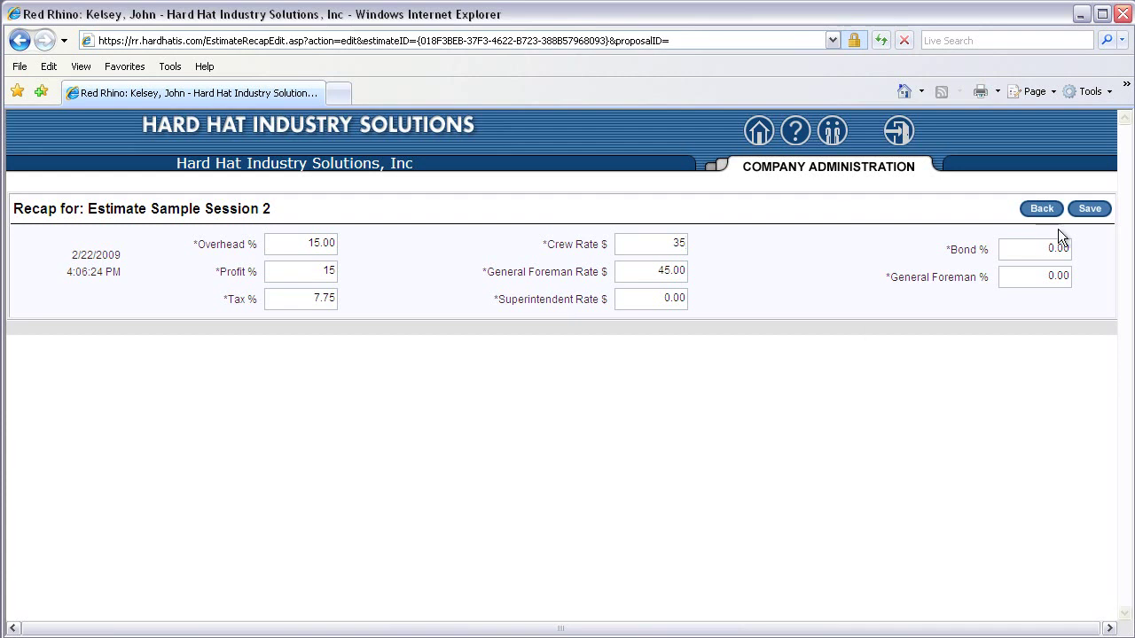
left_click(1085, 211)
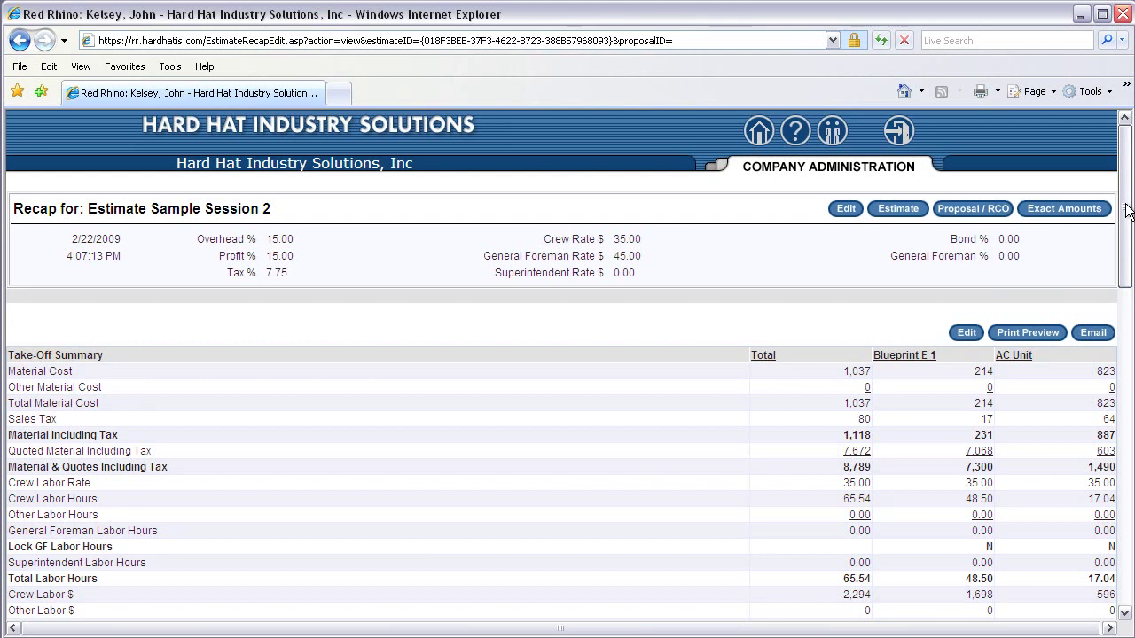
Step: Review the recap summary, return to the estimate, and create and save a proposal from it for Sample Customer
left_click_drag(1127, 210, 1129, 286)
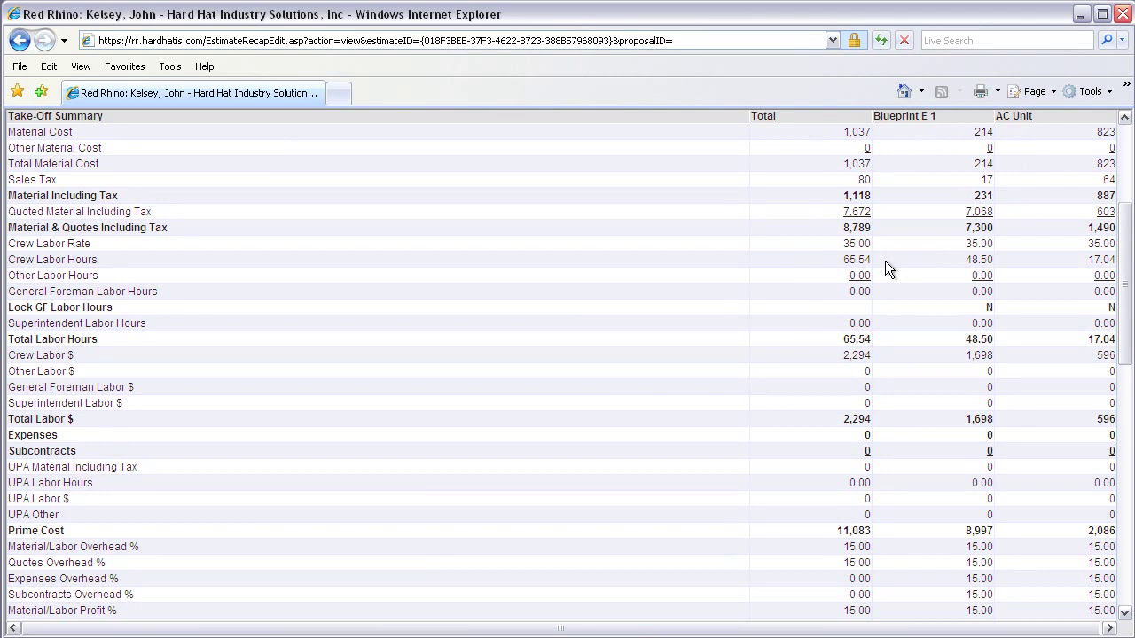
left_click(1124, 155)
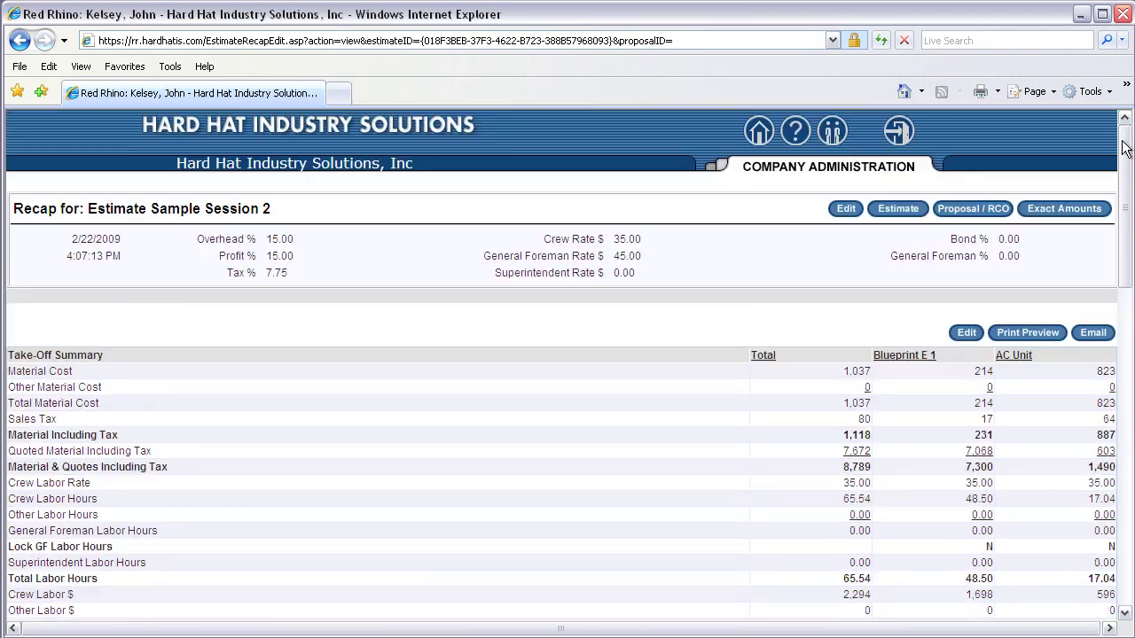
left_click(900, 209)
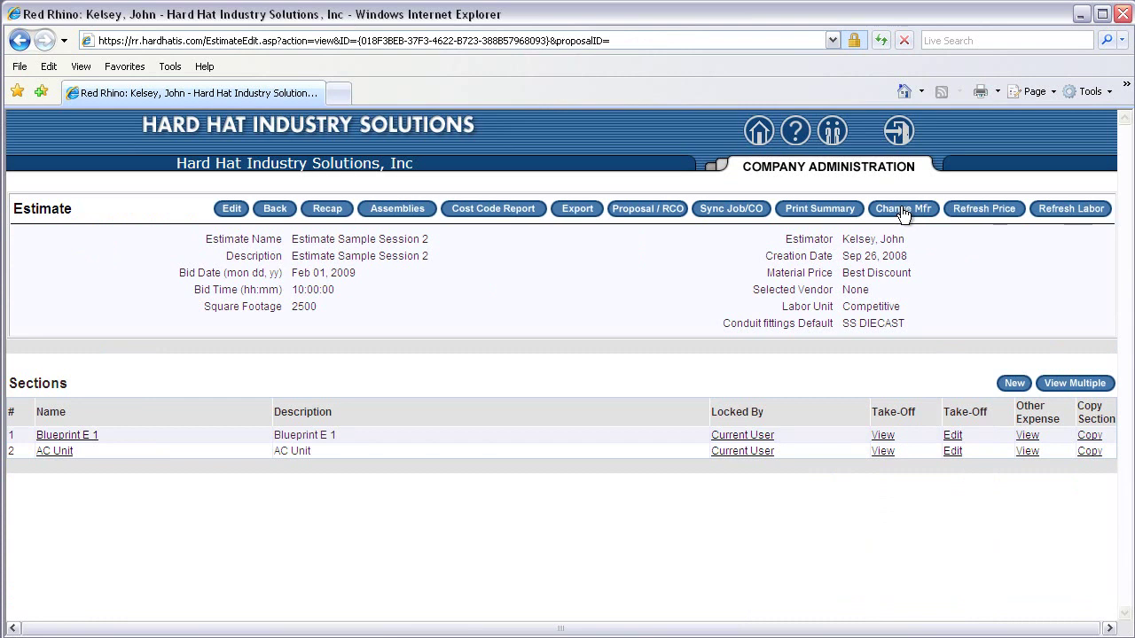
left_click(651, 212)
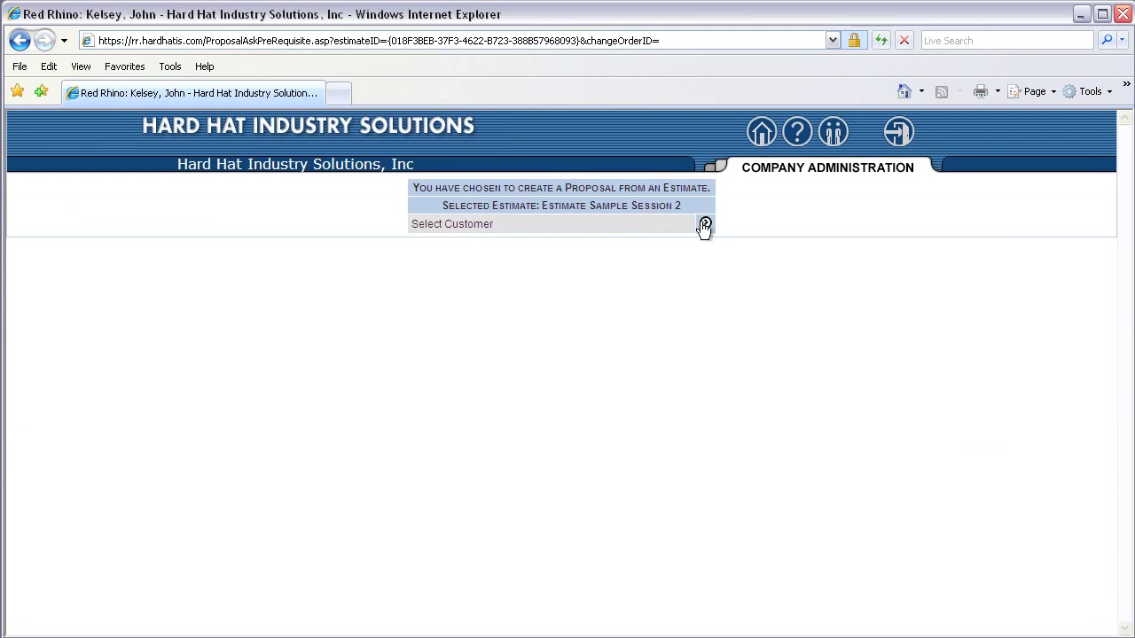
left_click(704, 226)
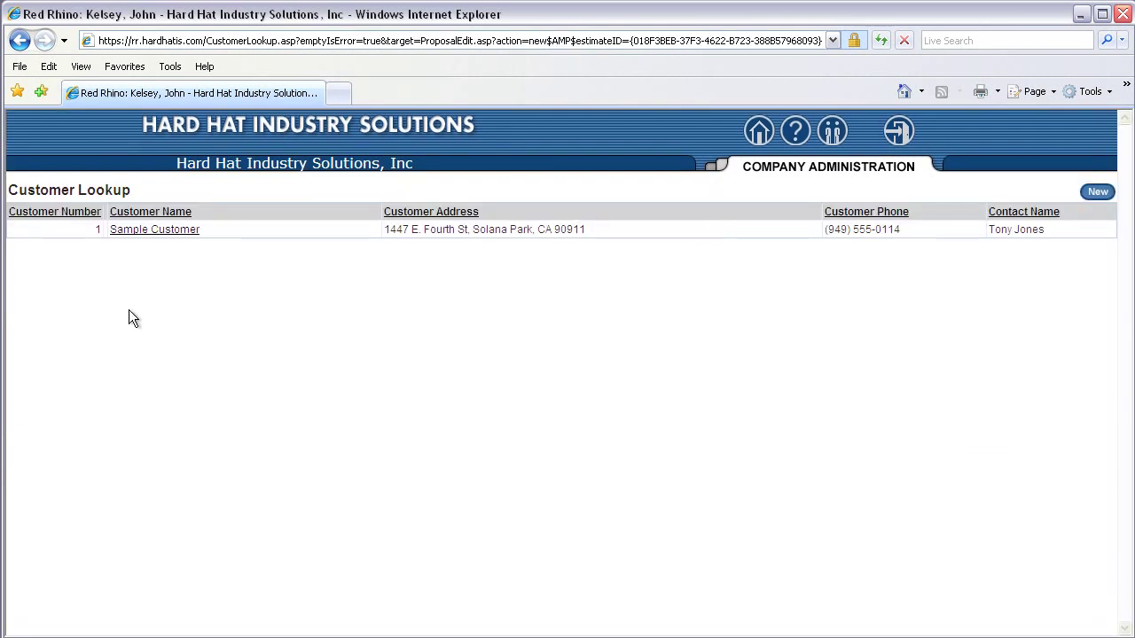
left_click(146, 233)
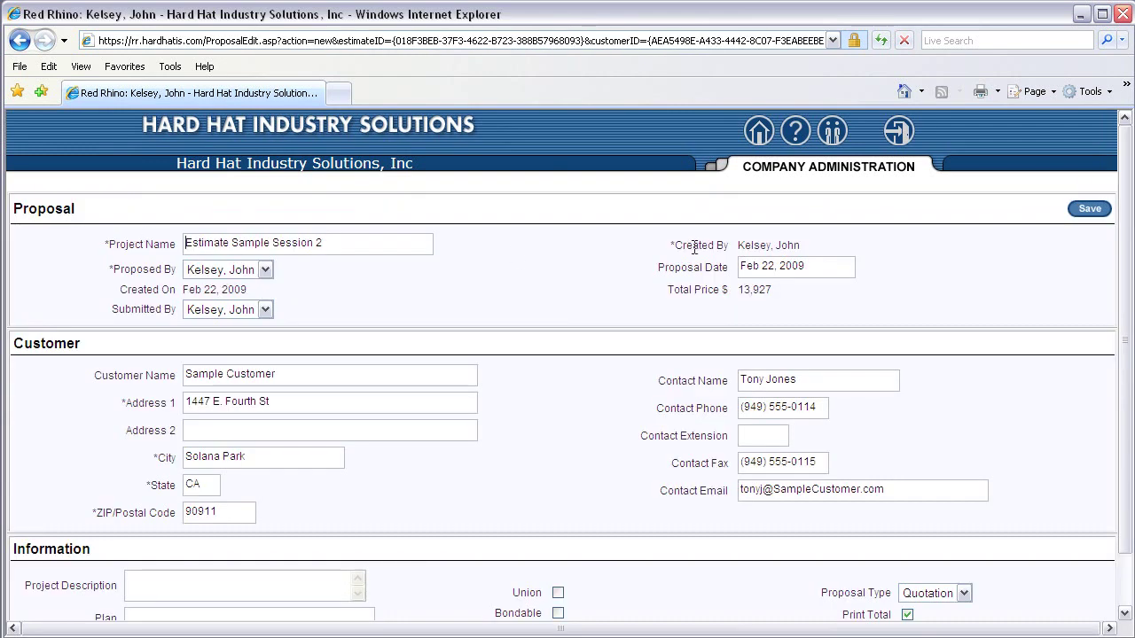
left_click(1089, 211)
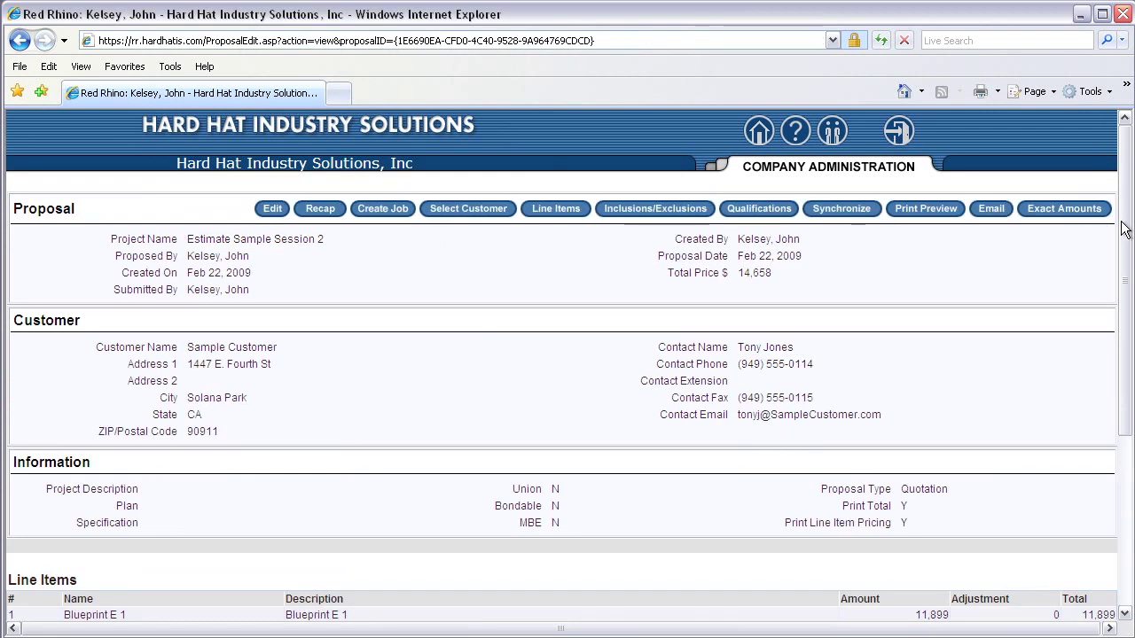
Step: Add proposal qualifications for electrical engineering and fees by others, power outage, temporary generator by others, and owner responsibility for replacing failing breakers
mouse_move(1123, 229)
left_mouse_down()
mouse_move(1131, 383)
mouse_move(1121, 240)
left_mouse_up()
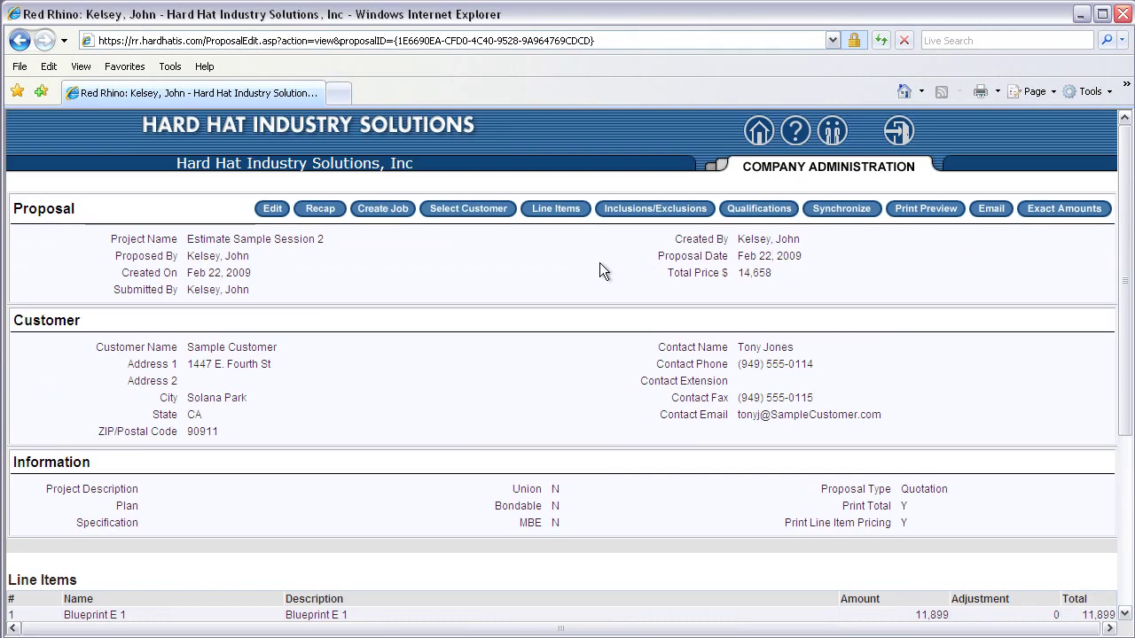
left_click(768, 210)
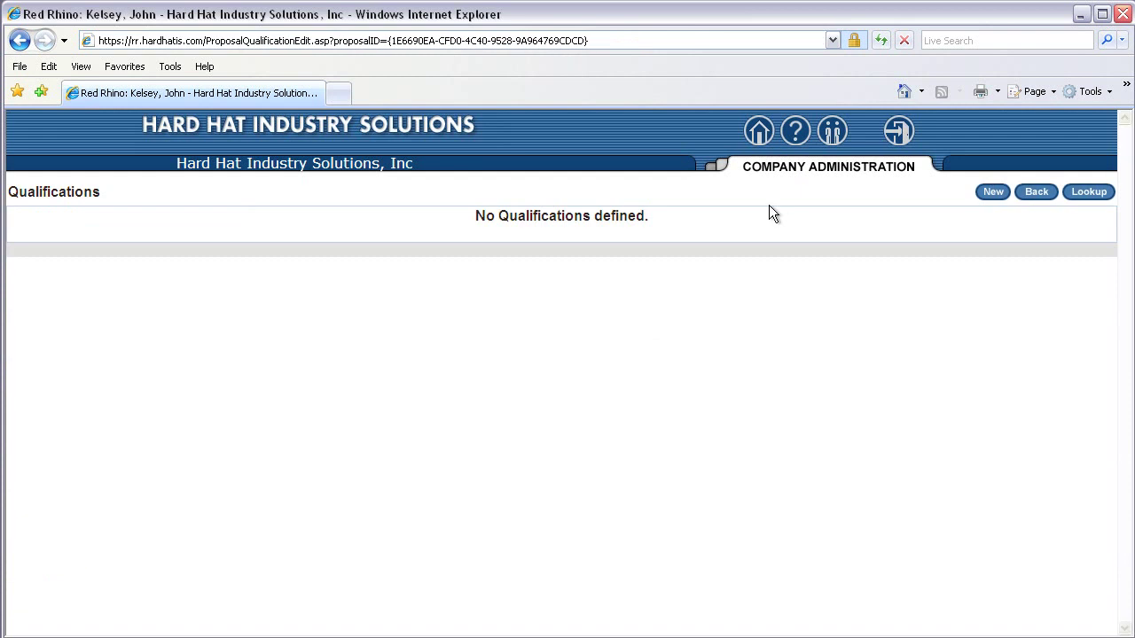
left_click(1091, 192)
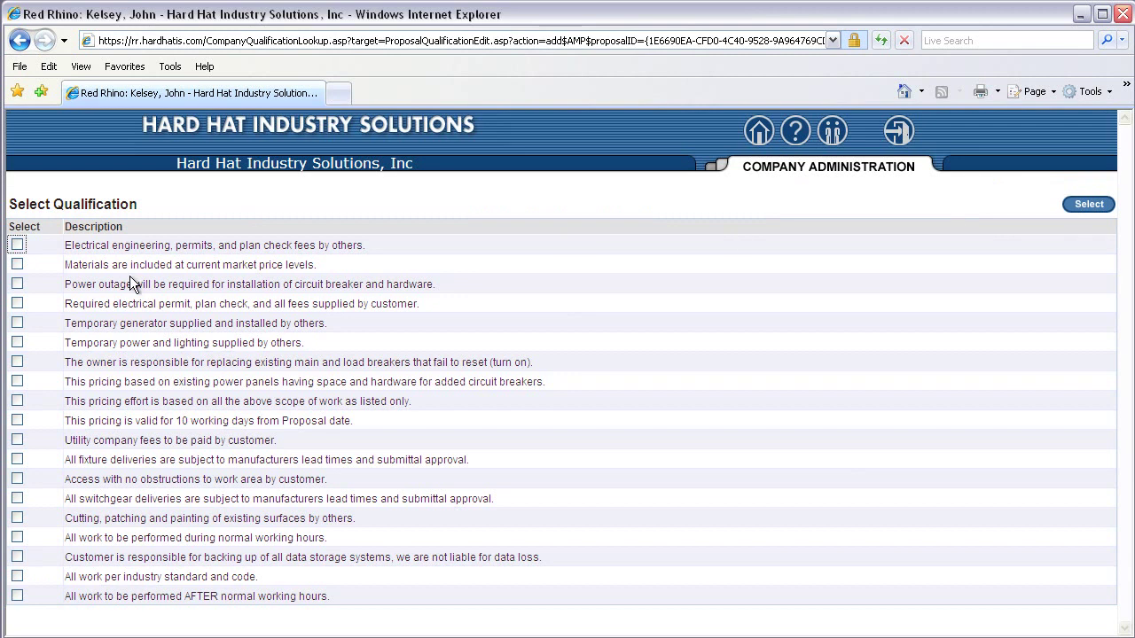
left_click(17, 246)
left_click(17, 283)
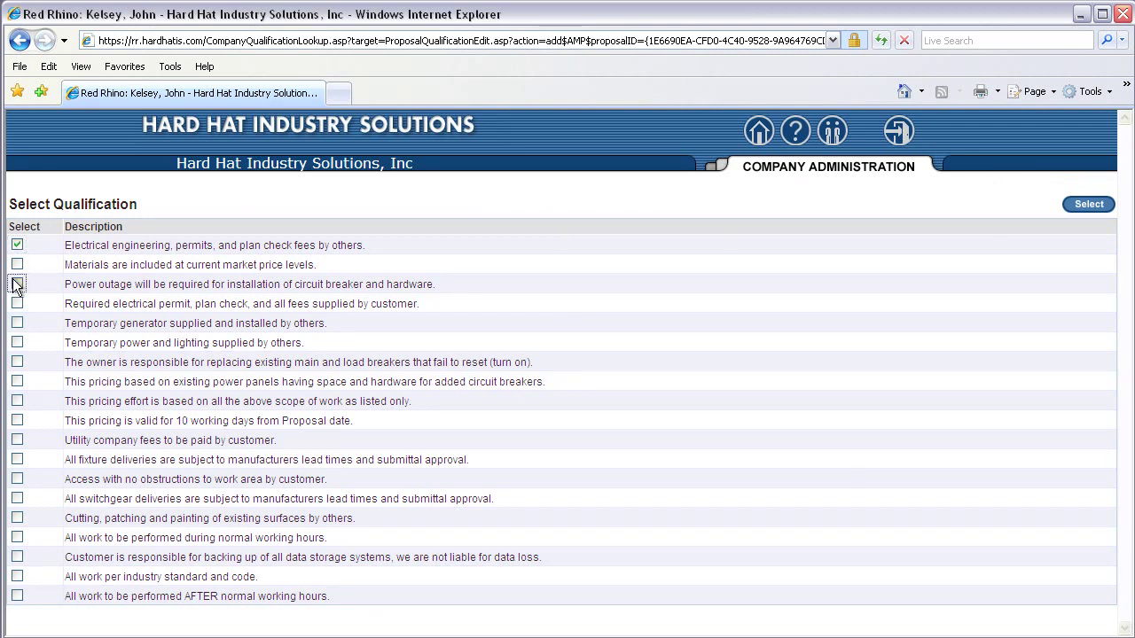
left_click(18, 324)
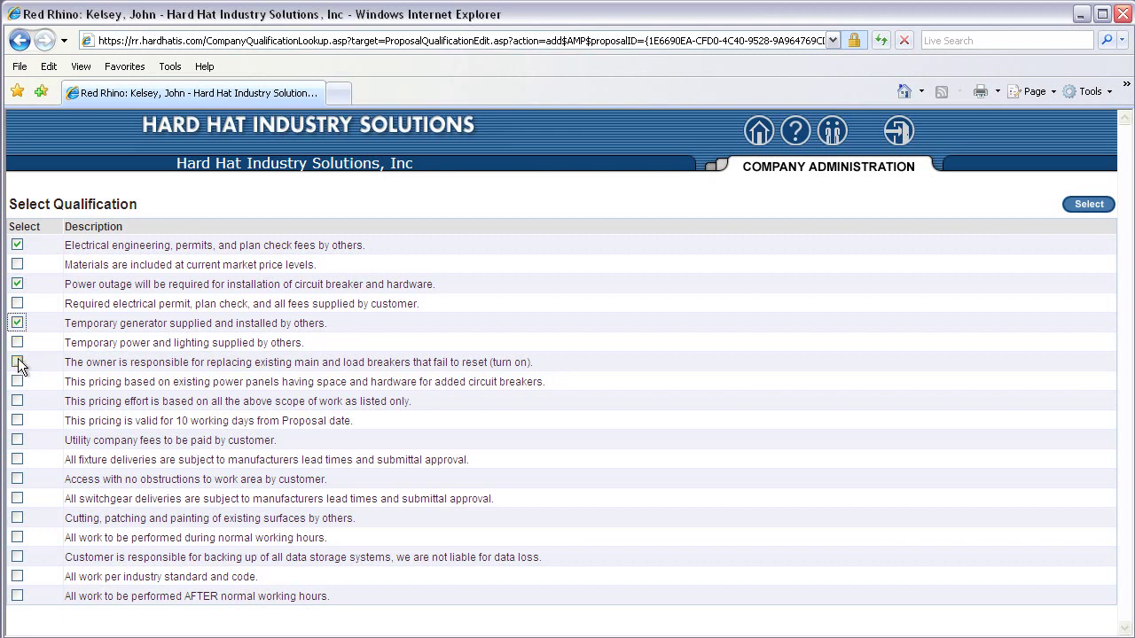
left_click(18, 361)
left_click(18, 362)
left_click(18, 362)
left_click(18, 362)
left_click(18, 362)
left_click(1097, 209)
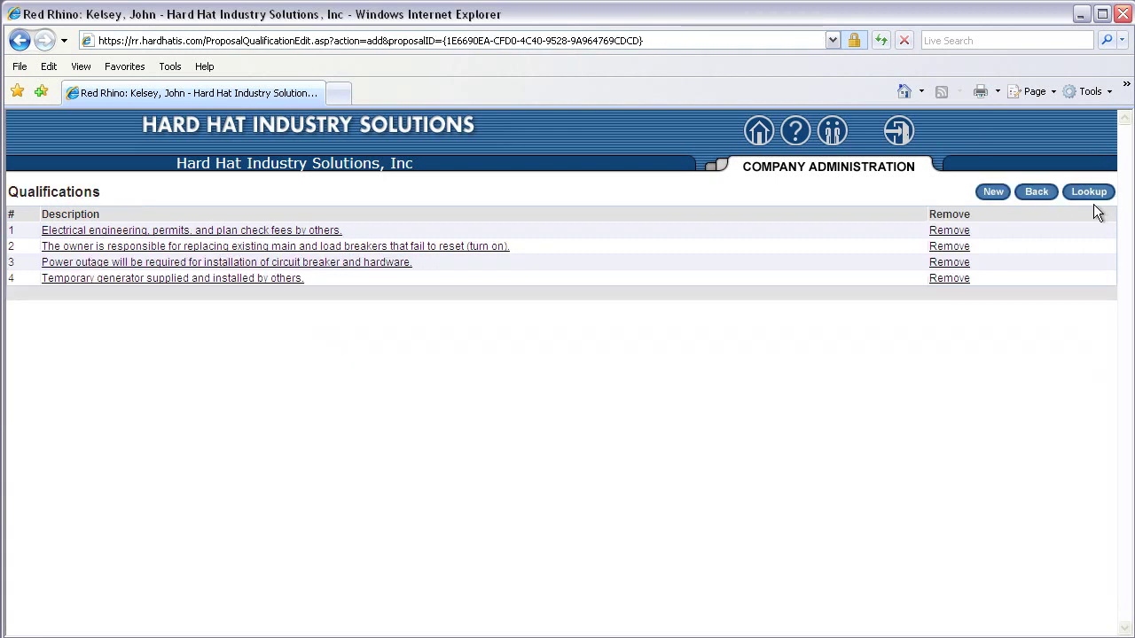
left_click(1036, 192)
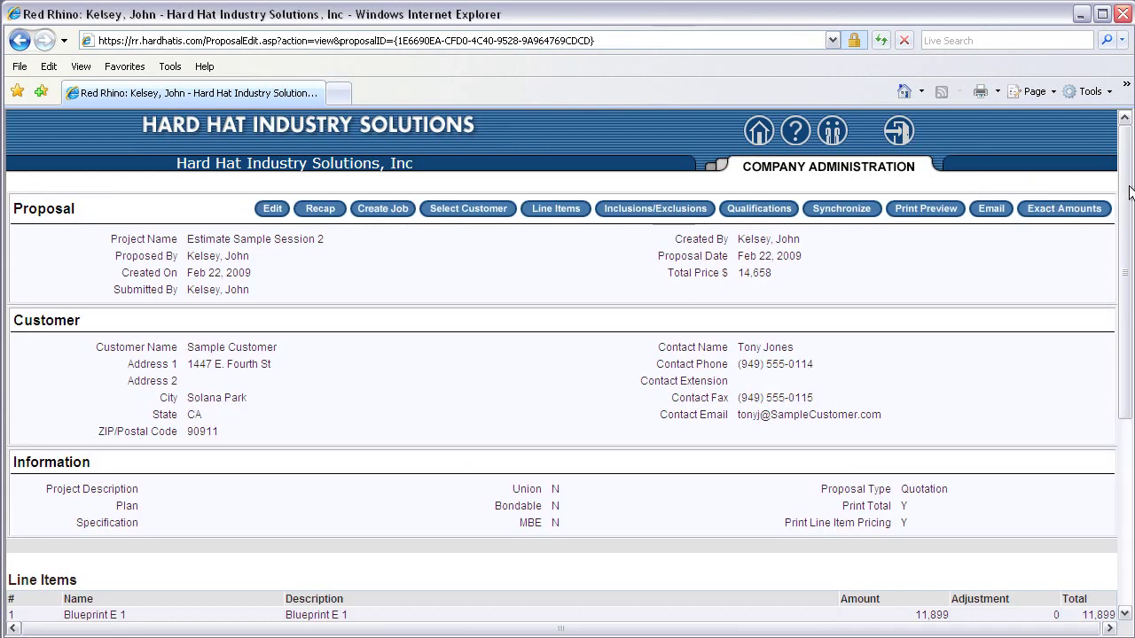
Step: Check the proposal's line items and qualifications, and open the lookup list for its inclusions
left_click_drag(1129, 194, 1129, 383)
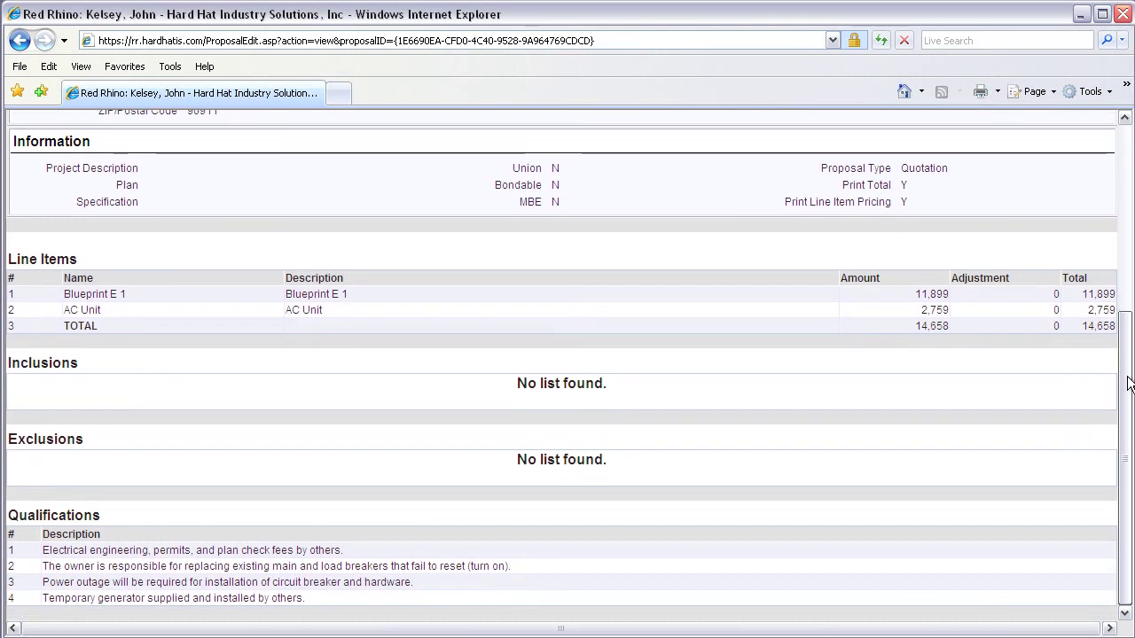
left_click_drag(1129, 383, 1130, 186)
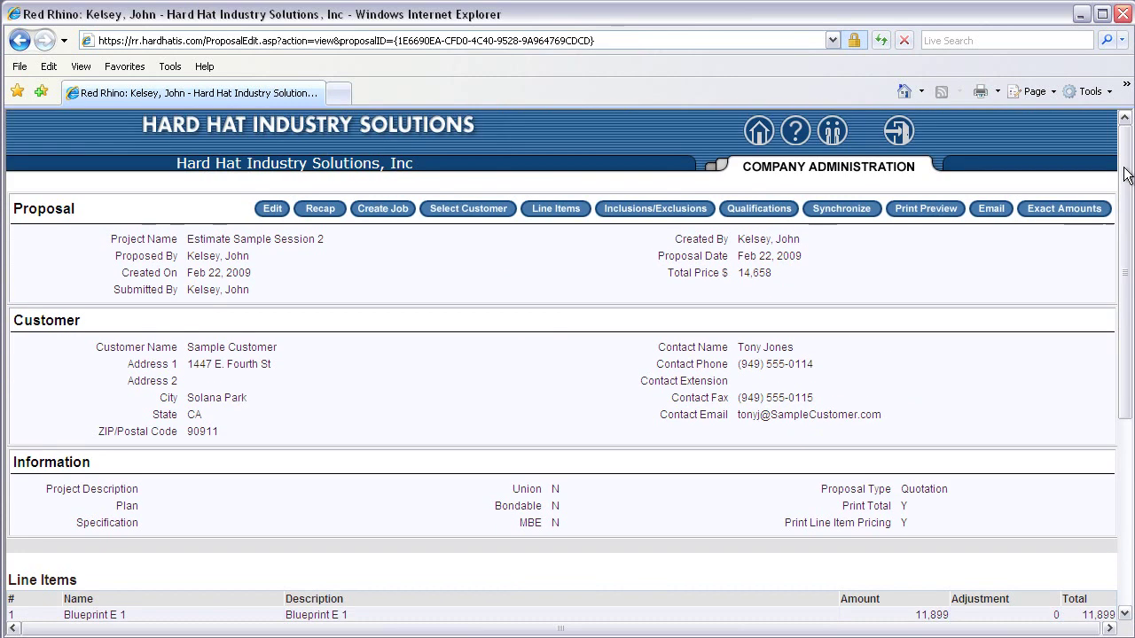
left_click(661, 213)
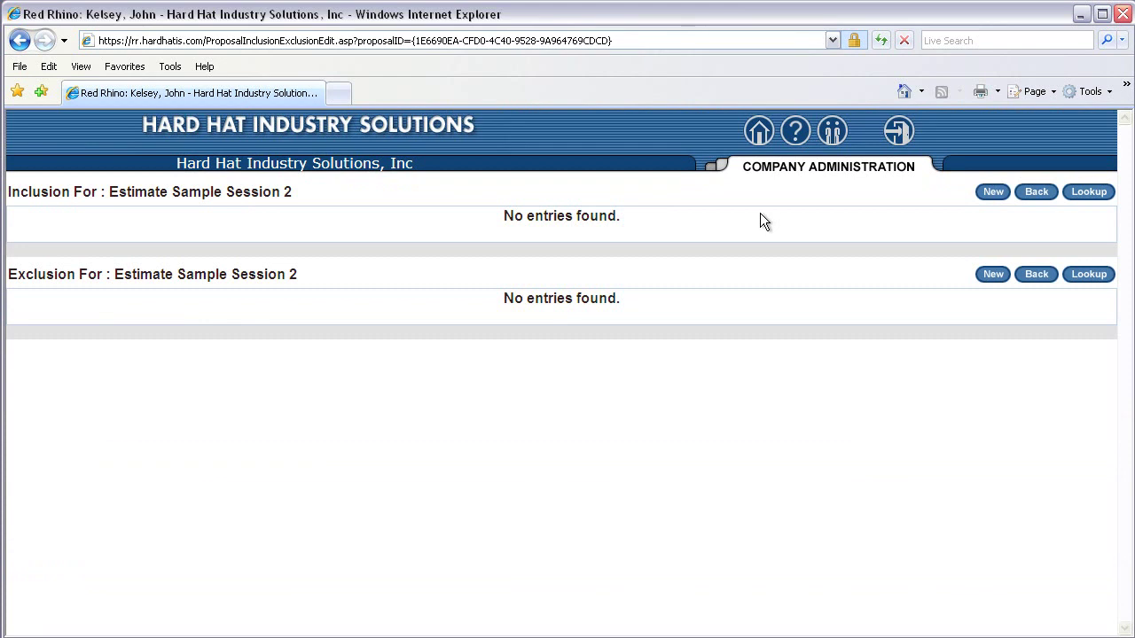
left_click(1086, 193)
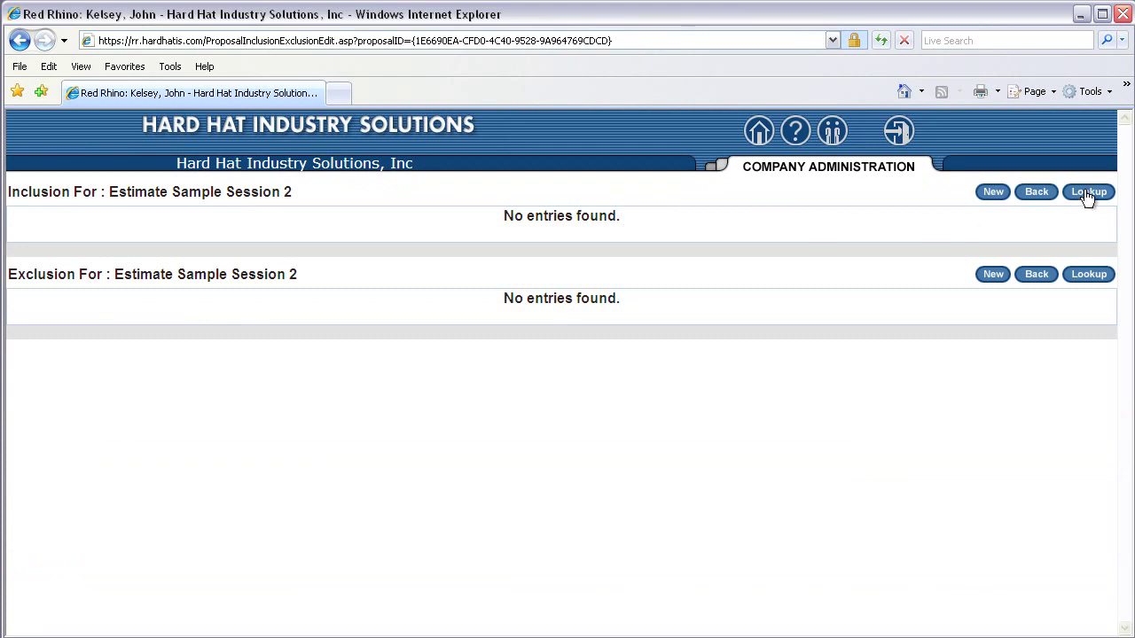